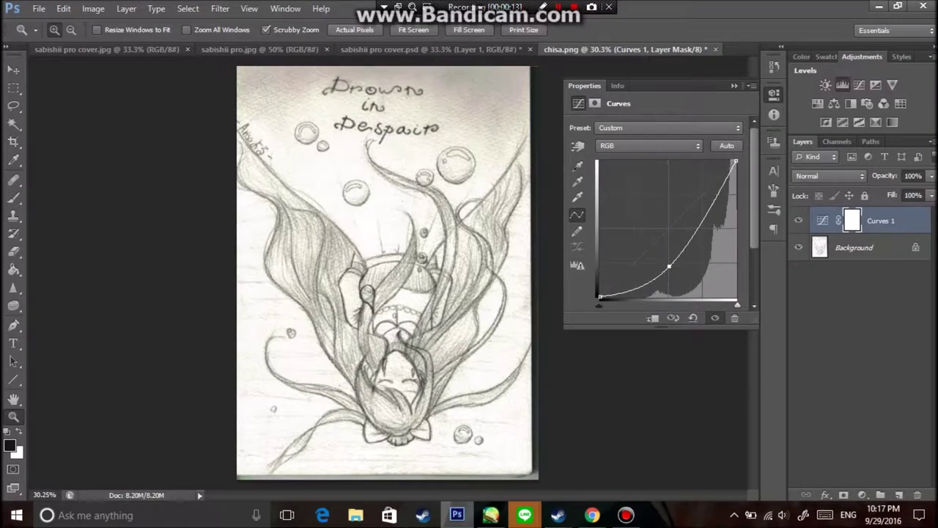
- Add Layer 2 above the chisa.png sketch layer for colouring
left_click(826, 104)
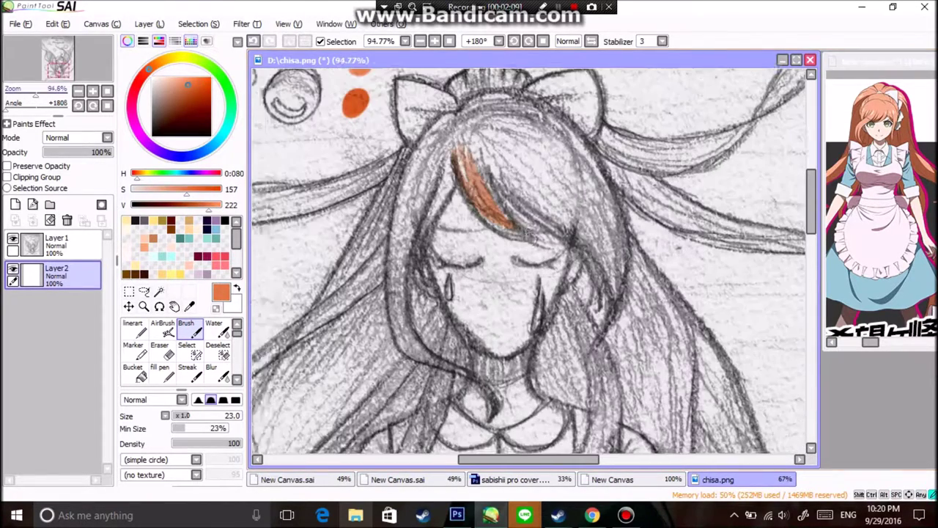
- Paint the bangs and front hair lock orange, covering the white gaps
left_click_drag(448, 146, 517, 238)
left_click_drag(476, 167, 576, 271)
left_click_drag(528, 194, 594, 308)
left_click_drag(544, 212, 587, 351)
left_click_drag(539, 117, 594, 286)
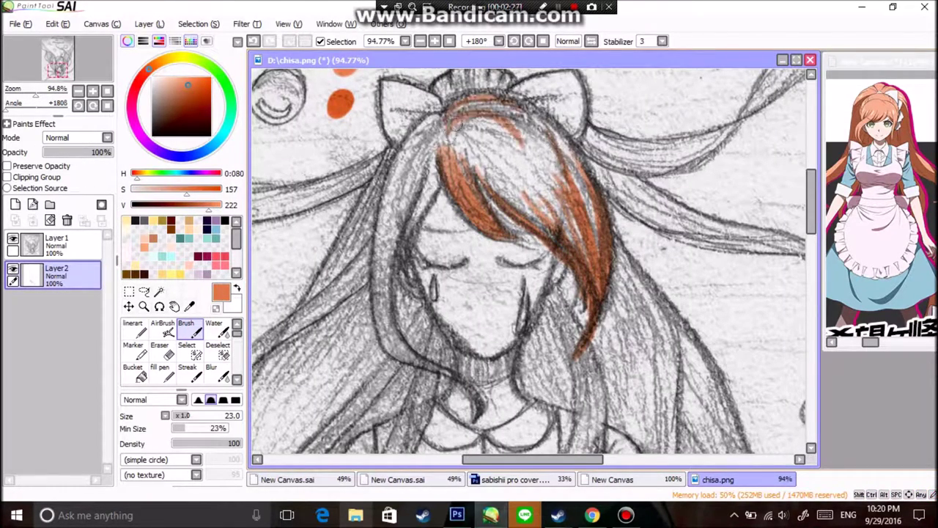
left_click_drag(447, 103, 513, 187)
left_click_drag(572, 117, 439, 84)
left_click_drag(484, 151, 579, 257)
left_click_drag(478, 121, 576, 256)
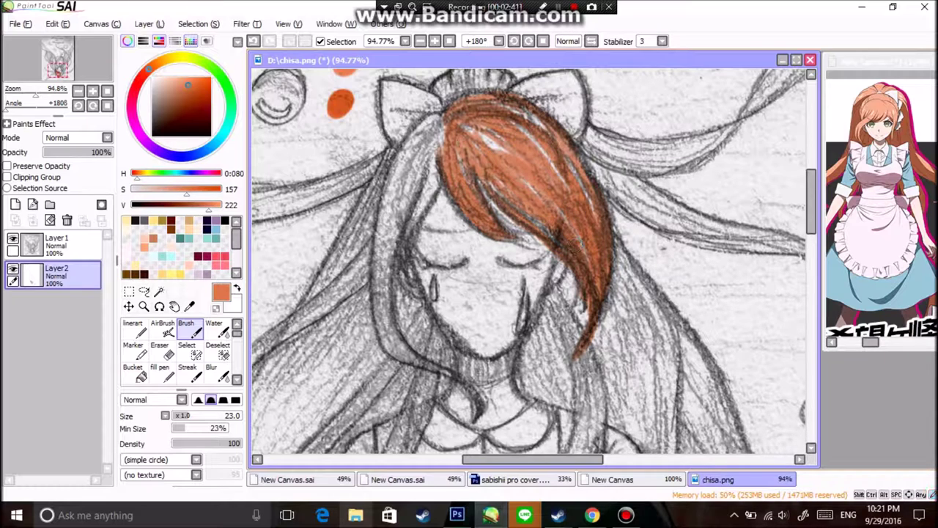
- Colour the long left hair strand orange
left_click_drag(433, 190, 400, 235)
left_click_drag(444, 118, 385, 220)
scroll(432, 176, "down", 1)
left_click_drag(414, 139, 388, 316)
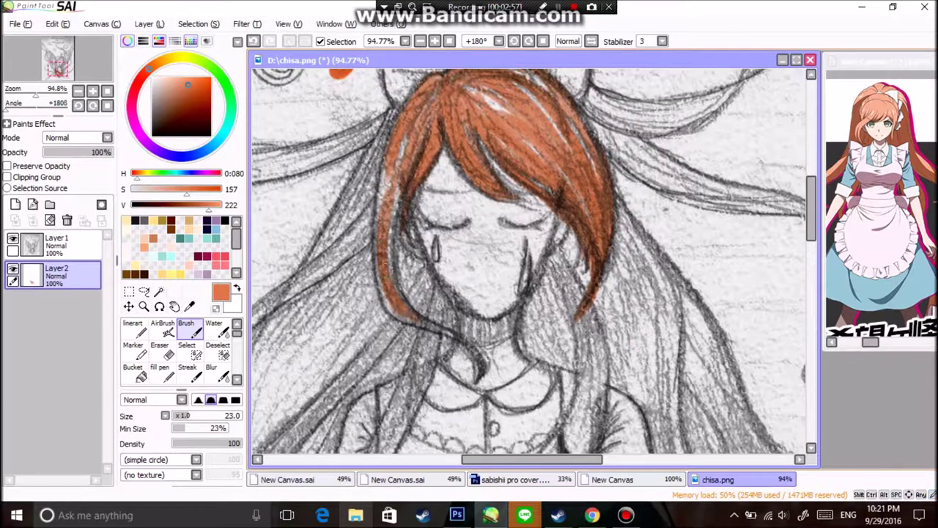
left_click_drag(396, 146, 389, 279)
scroll(440, 220, "down", 1)
scroll(439, 220, "up", 4)
left_click_drag(472, 124, 506, 150)
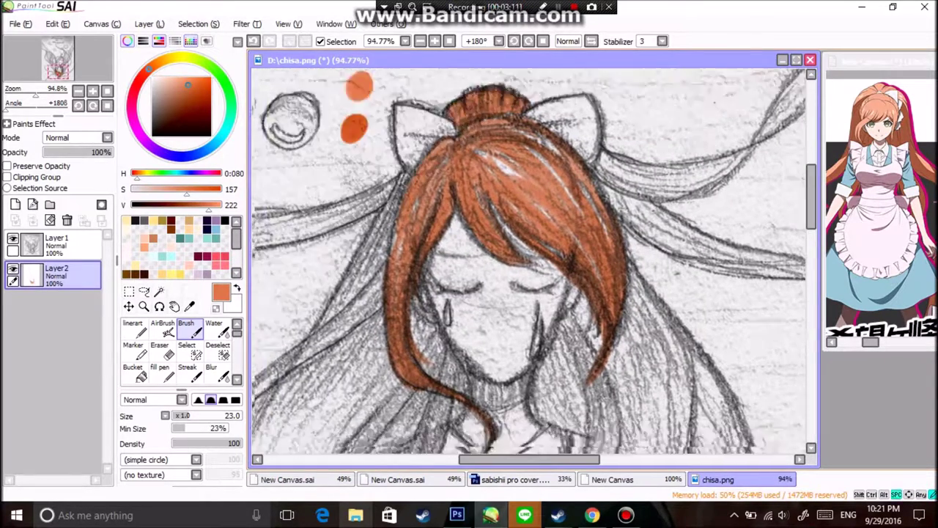
scroll(443, 274, "down", 5)
scroll(443, 275, "down", 5)
left_click_drag(411, 219, 392, 308)
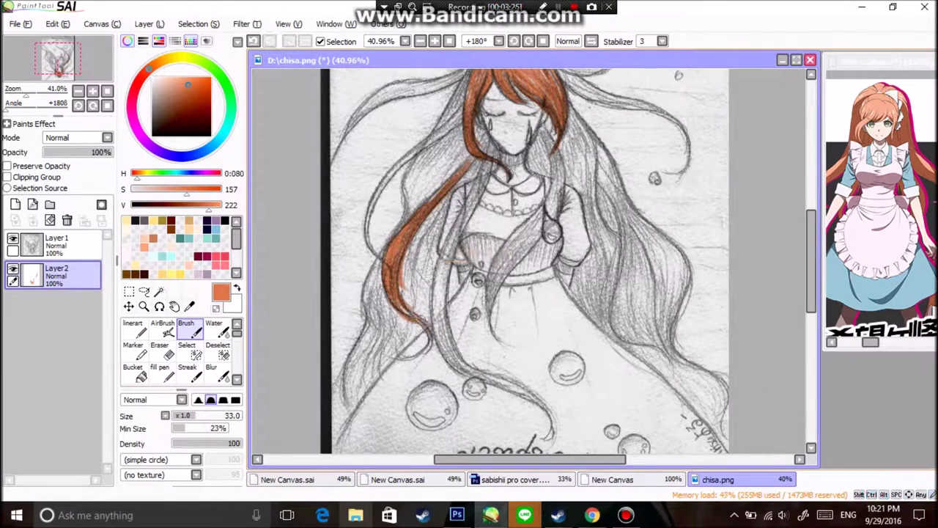
- Paint orange strokes down the upper part of the left hair strand
left_click_drag(480, 194, 469, 381)
scroll(477, 293, "down", 1)
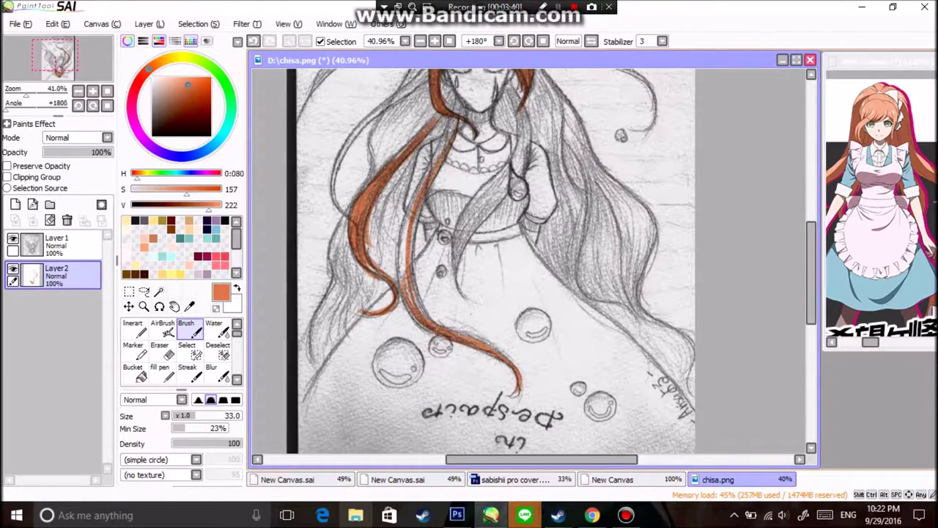
left_click_drag(432, 264, 401, 325)
scroll(477, 293, "up", 1)
scroll(476, 264, "up", 3)
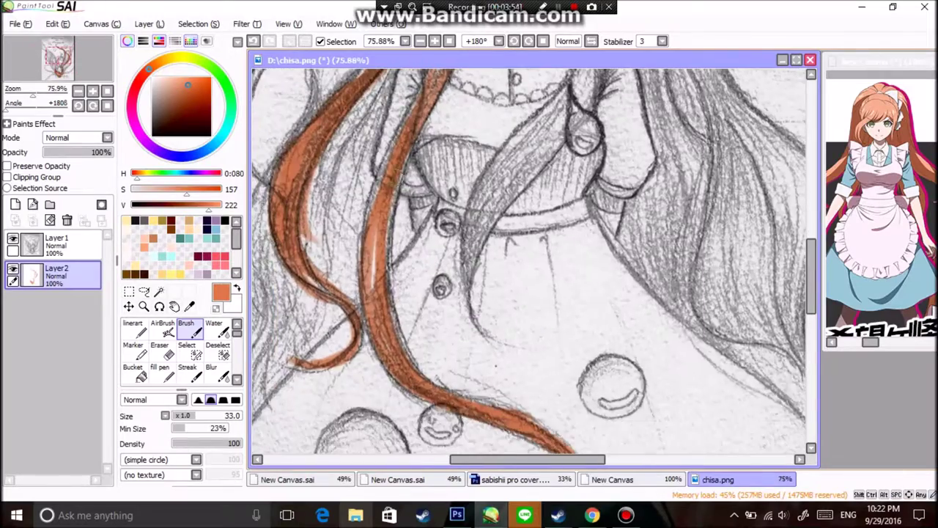
left_click_drag(425, 172, 388, 374)
mouse_move(461, 117)
left_mouse_down()
mouse_move(418, 245)
mouse_move(447, 169)
left_mouse_up()
scroll(476, 264, "up", 1)
left_click_drag(426, 114, 375, 253)
mouse_move(424, 121)
left_mouse_down()
mouse_move(437, 136)
mouse_move(352, 249)
left_mouse_up()
scroll(428, 183, "up", 1)
- Fill the rest of the left hair strand orange, covering lighter gaps
left_click_drag(429, 162, 334, 315)
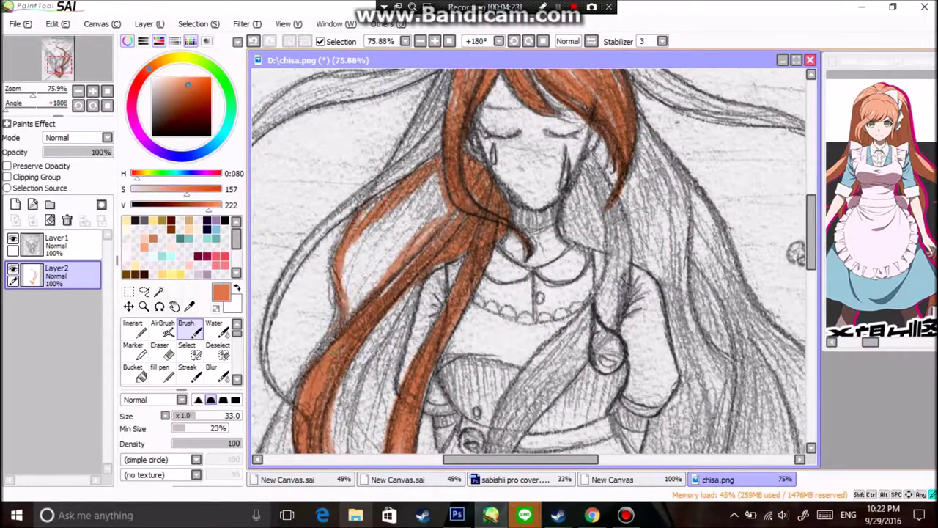
left_click_drag(367, 242, 326, 348)
left_click_drag(411, 190, 345, 301)
left_click_drag(440, 176, 359, 286)
left_click_drag(415, 189, 346, 312)
left_click_drag(480, 110, 407, 257)
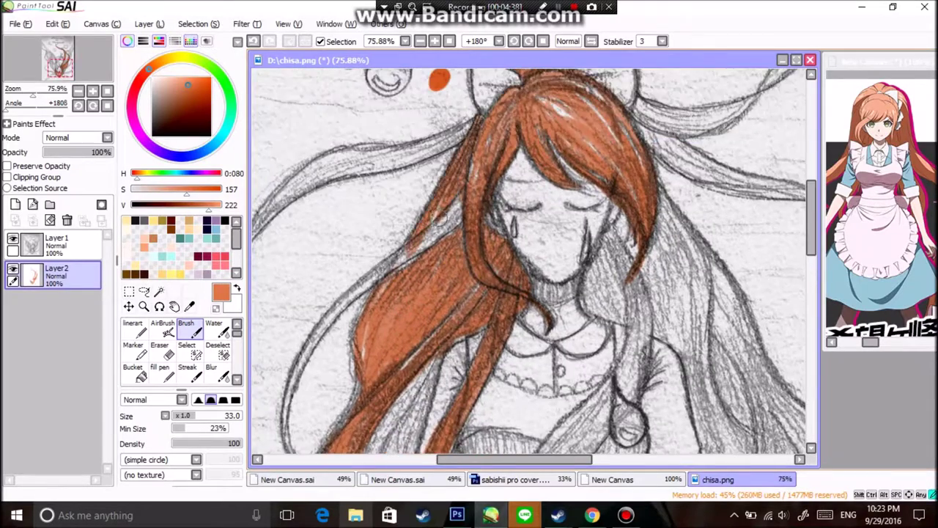
scroll(439, 220, "down", 2)
left_click_drag(498, 128, 359, 263)
left_click_drag(400, 195, 350, 307)
left_click_drag(388, 279, 352, 366)
left_click_drag(462, 141, 359, 359)
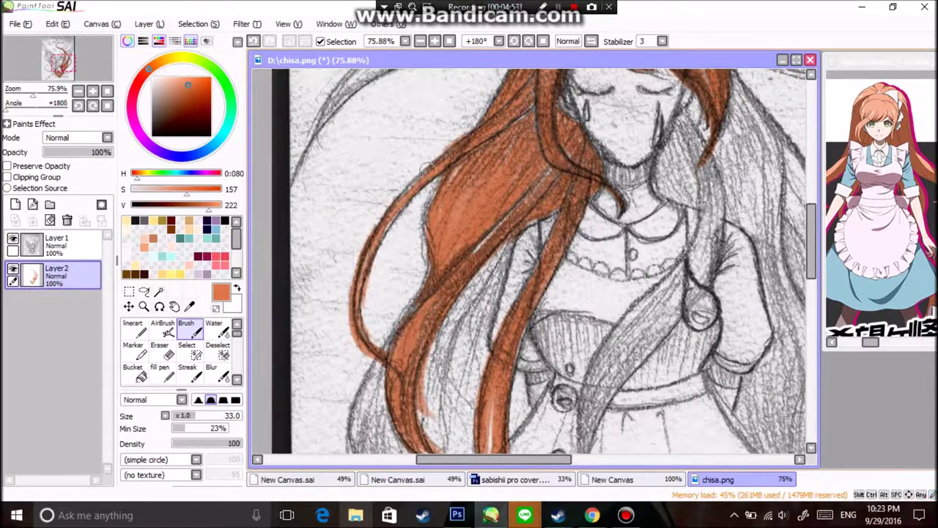
scroll(439, 220, "up", 2)
- Start colouring the right hair strand orange
scroll(440, 220, "right", 3)
mouse_move(513, 172)
left_mouse_down()
mouse_move(527, 256)
mouse_move(520, 286)
left_mouse_up()
scroll(527, 255, "down", 1)
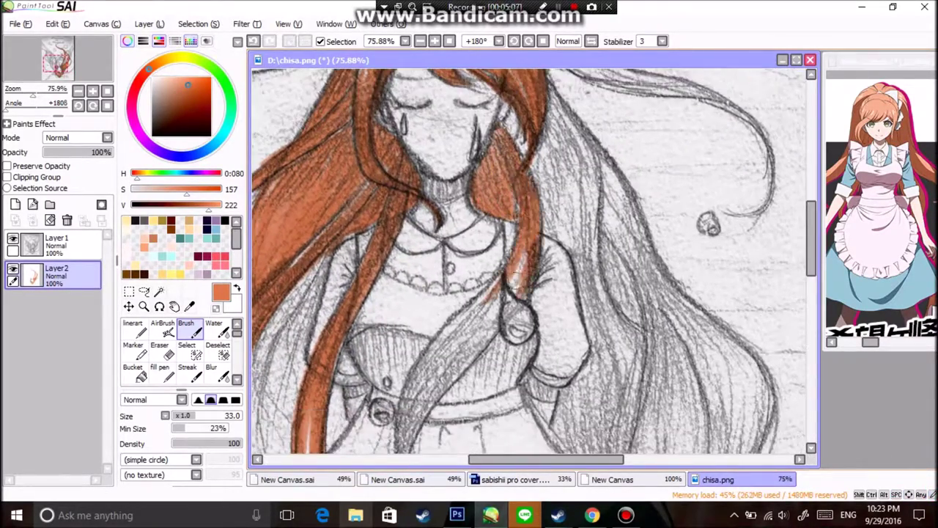
left_click_drag(532, 224, 469, 345)
scroll(469, 344, "down", 2)
left_click_drag(510, 195, 425, 344)
scroll(469, 345, "down", 2)
left_click_drag(510, 192, 440, 388)
scroll(535, 263, "up", 4)
left_click_drag(484, 161, 456, 235)
scroll(535, 264, "up", 1)
left_click_drag(524, 158, 484, 260)
mouse_move(565, 146)
left_mouse_down()
mouse_move(524, 286)
mouse_move(524, 257)
left_mouse_up()
scroll(528, 256, "down", 1)
- Add more orange to complete the right hair strand
left_click_drag(510, 136, 480, 256)
left_click_drag(535, 184, 506, 348)
scroll(513, 293, "right", 1)
left_click_drag(576, 153, 535, 315)
scroll(513, 263, "down", 2)
left_click_drag(536, 143, 506, 330)
left_click_drag(491, 163, 505, 304)
left_click_drag(527, 205, 473, 326)
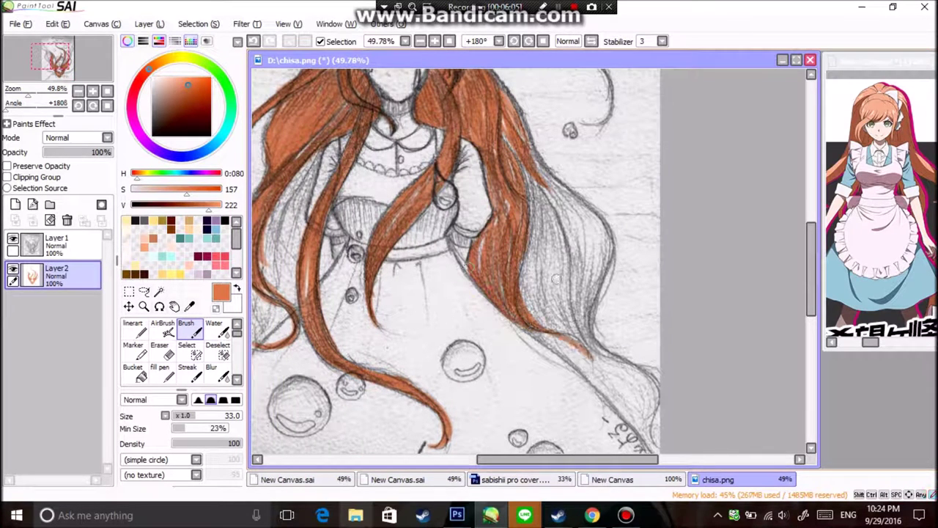
- Extend the orange down the right hair strand to its tip
left_click_drag(557, 183, 579, 345)
left_click_drag(543, 165, 528, 315)
left_click_drag(557, 158, 579, 345)
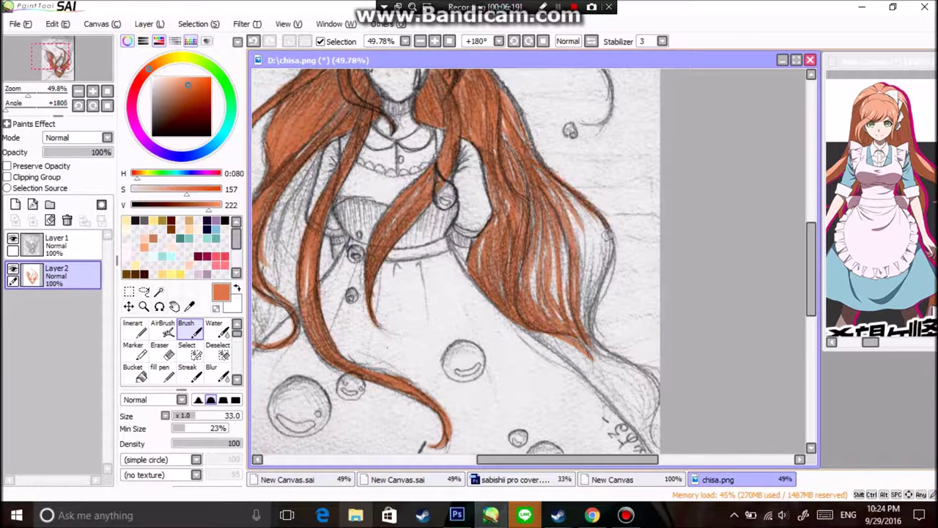
left_click_drag(594, 235, 595, 360)
left_click_drag(549, 214, 568, 323)
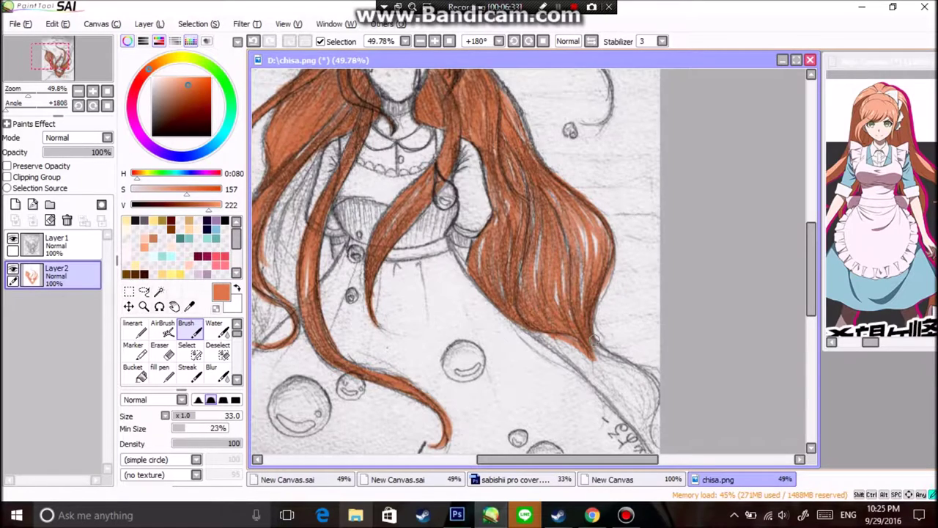
scroll(458, 264, "down", 2)
left_click_drag(521, 253, 616, 349)
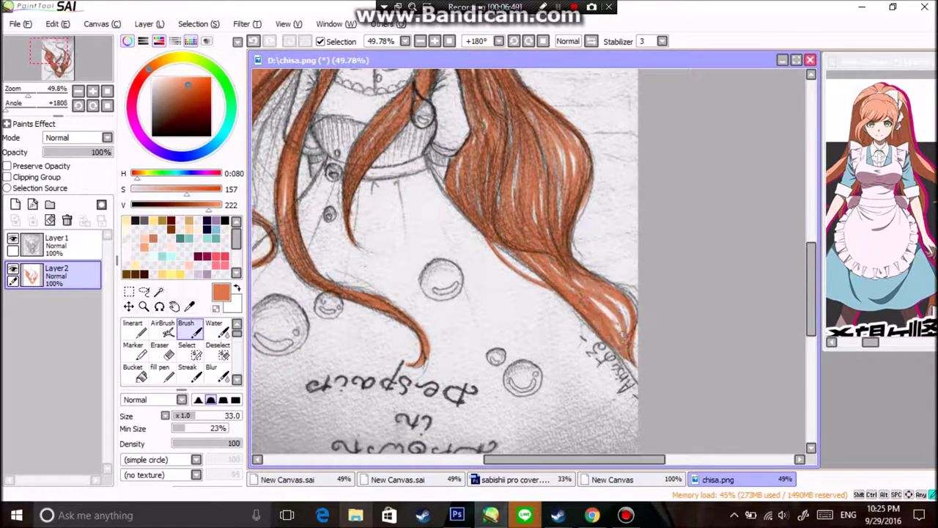
left_click_drag(608, 301, 627, 343)
- Fill the left and upper hair strands orange down to their tips
scroll(535, 264, "left", 5)
left_click_drag(459, 124, 469, 253)
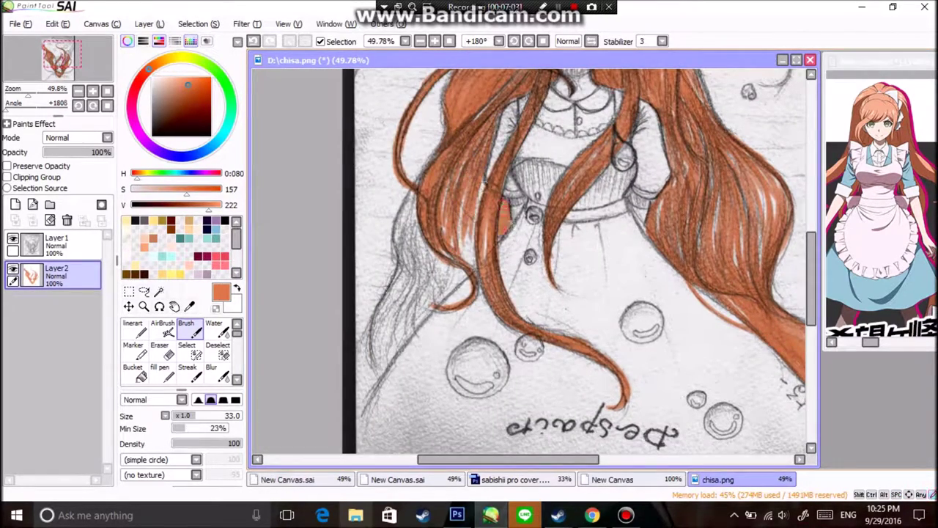
left_click_drag(484, 183, 459, 263)
scroll(535, 264, "up", 1)
left_click_drag(432, 227, 403, 352)
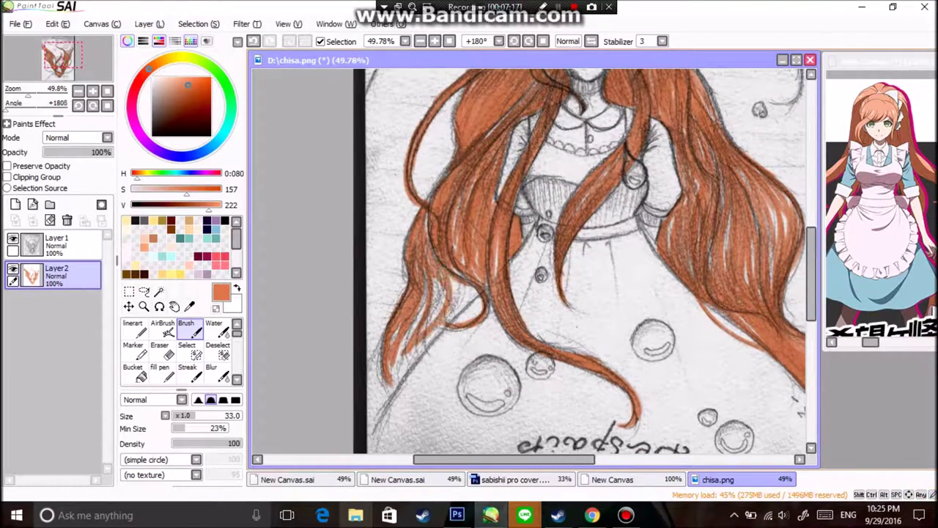
left_click_drag(447, 282, 392, 388)
scroll(535, 264, "up", 3)
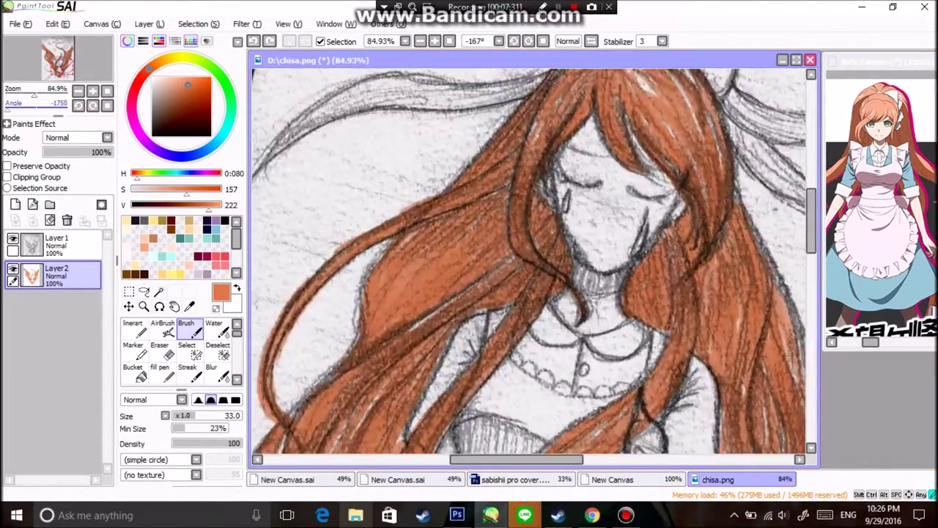
left_click_drag(429, 110, 381, 227)
left_click_drag(418, 132, 363, 360)
left_click_drag(410, 165, 356, 411)
left_click_drag(440, 146, 410, 411)
left_click_drag(458, 286, 377, 381)
left_click_drag(444, 183, 458, 271)
- Colour the long curling strand orange, including its tip
mouse_move(443, 110)
left_mouse_down()
mouse_move(455, 277)
mouse_move(583, 189)
left_mouse_up()
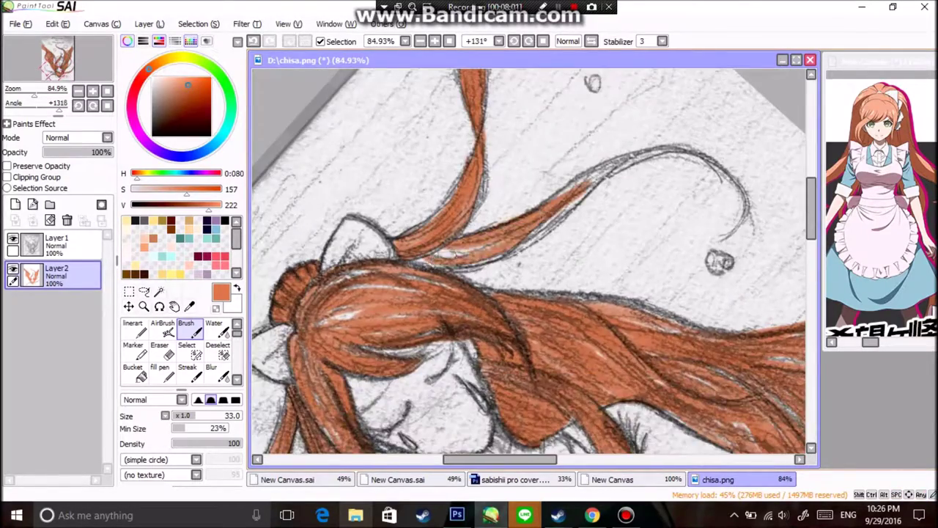
left_click_drag(407, 269, 529, 236)
left_click_drag(447, 242, 649, 260)
left_click_drag(608, 192, 649, 264)
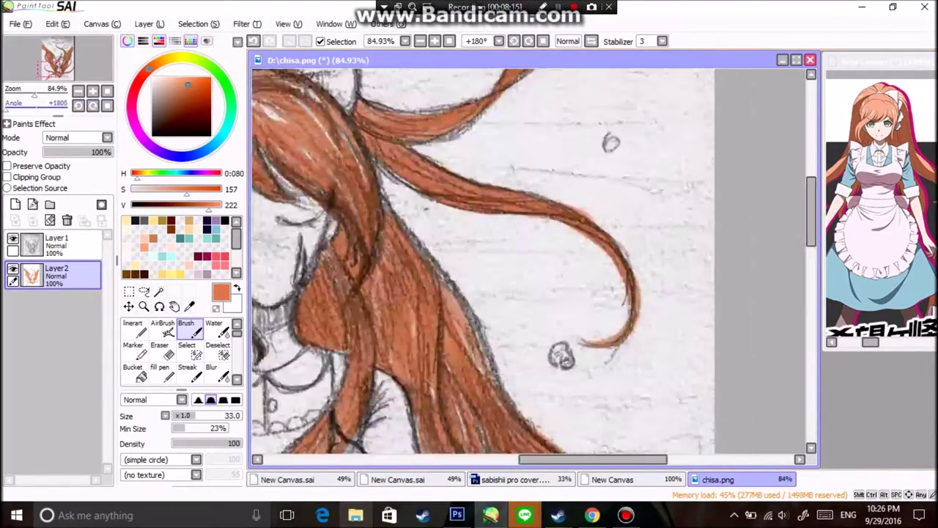
scroll(528, 263, "down", 3)
scroll(414, 143, "up", 3)
- Add a new Layer 3 and paint darker reddish-brown strokes over the hair strands
left_click_drag(414, 143, 421, 238)
left_click(15, 205)
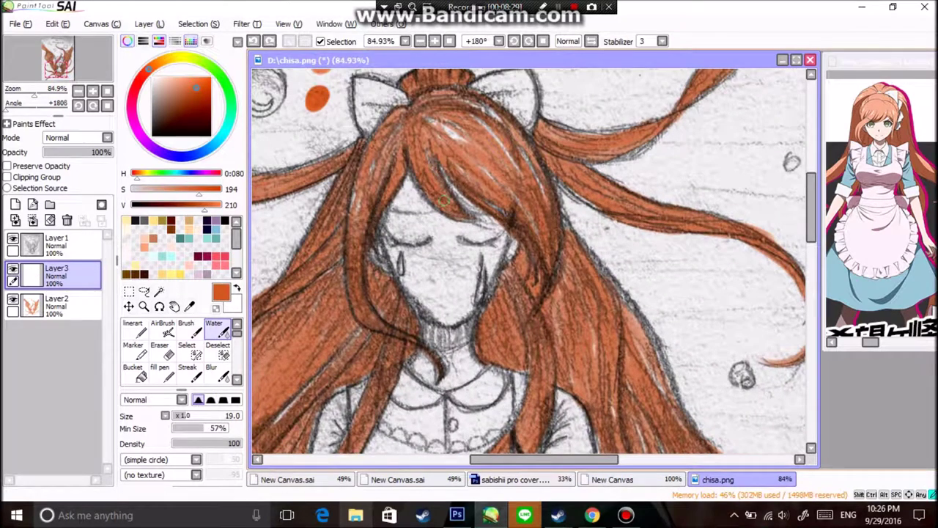
left_click_drag(546, 165, 533, 269)
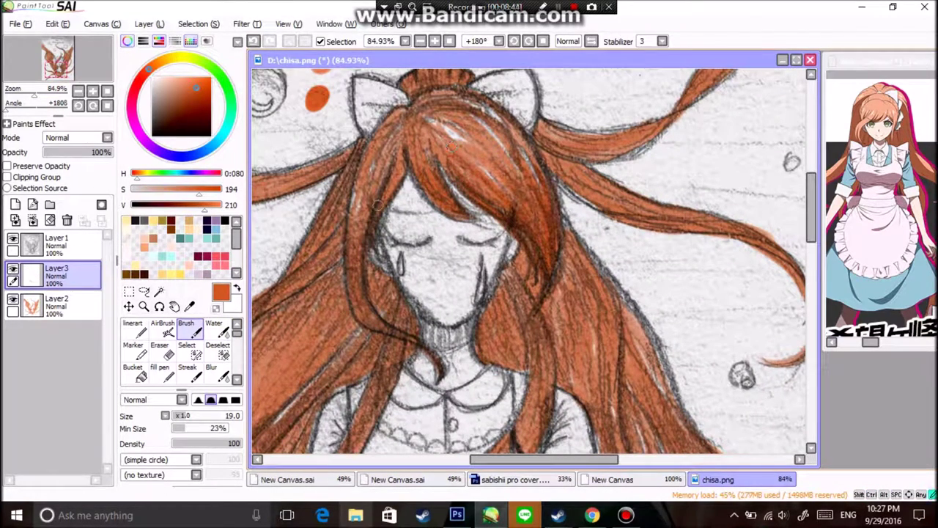
left_click_drag(400, 124, 348, 192)
left_click_drag(361, 223, 352, 327)
left_click_drag(434, 112, 413, 156)
left_click_drag(498, 89, 416, 147)
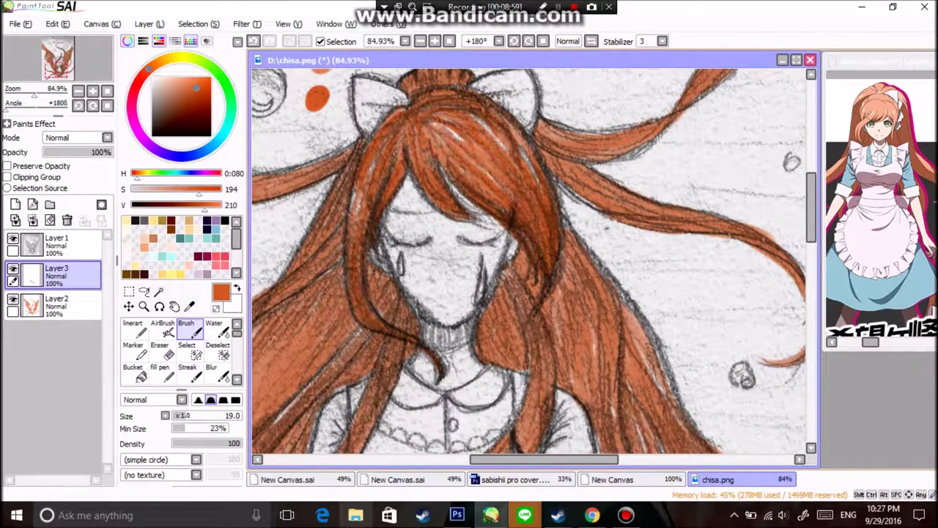
- Scroll and zoom around the figure to inspect the long hair on both sides
scroll(528, 264, "down", 3)
scroll(528, 264, "down", 2)
scroll(528, 264, "down", 2)
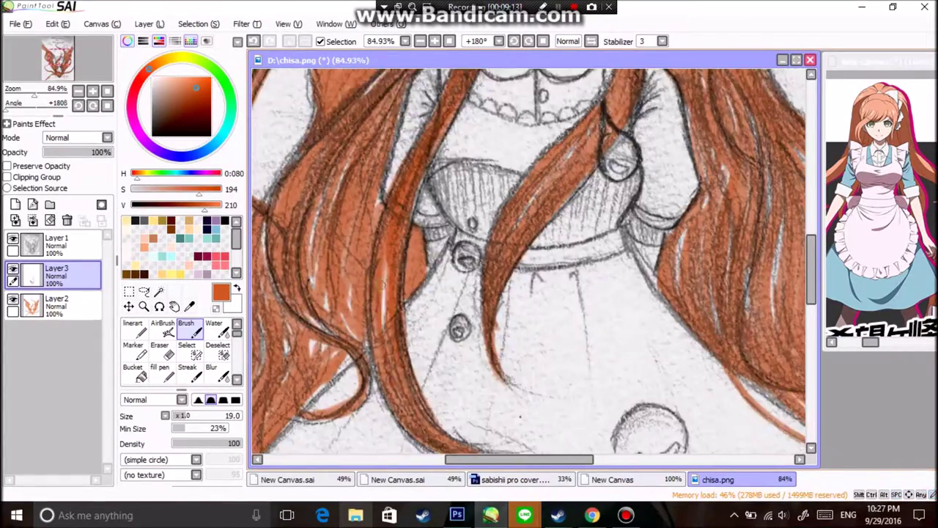
scroll(528, 264, "down", 3)
scroll(528, 264, "down", 2)
scroll(528, 264, "up", 6)
scroll(528, 264, "down", 1)
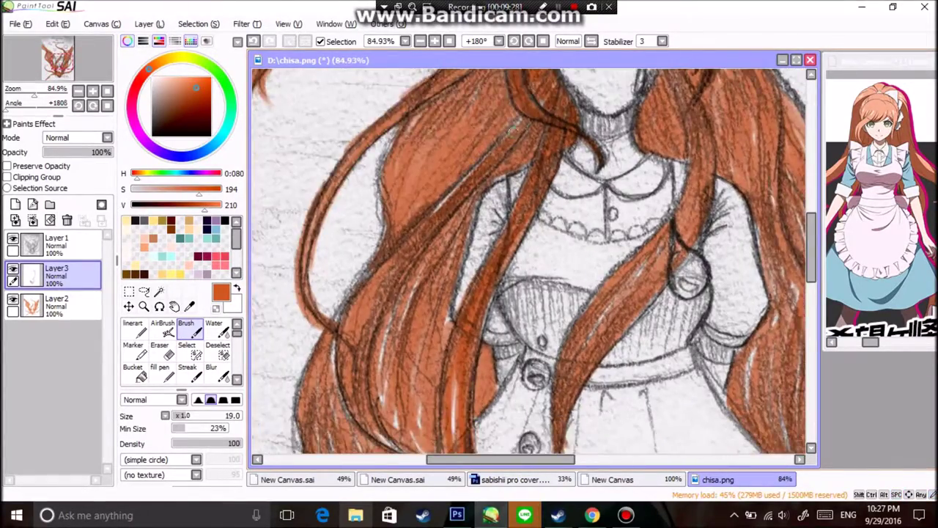
scroll(528, 263, "down", 2)
scroll(528, 264, "down", 2)
key("ctrl+minus")
scroll(528, 264, "up", 3)
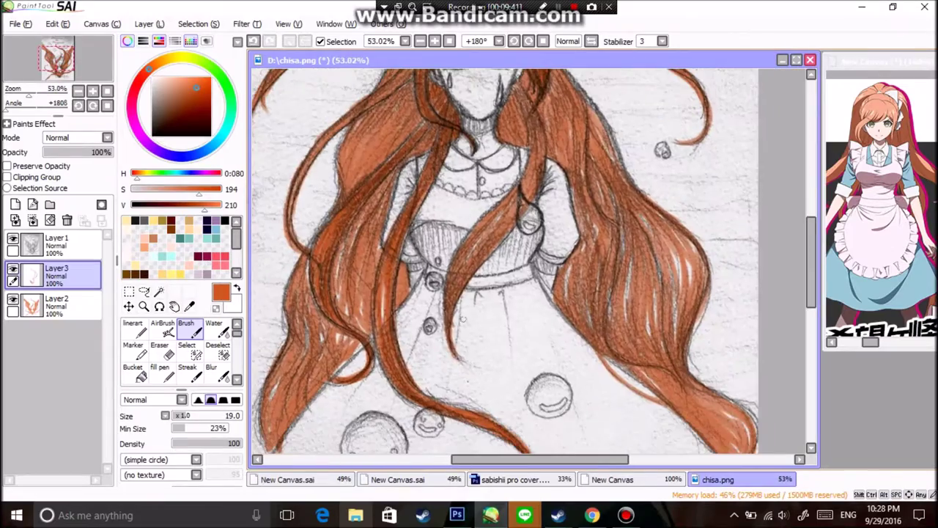
scroll(527, 263, "up", 3)
key("ctrl+plus")
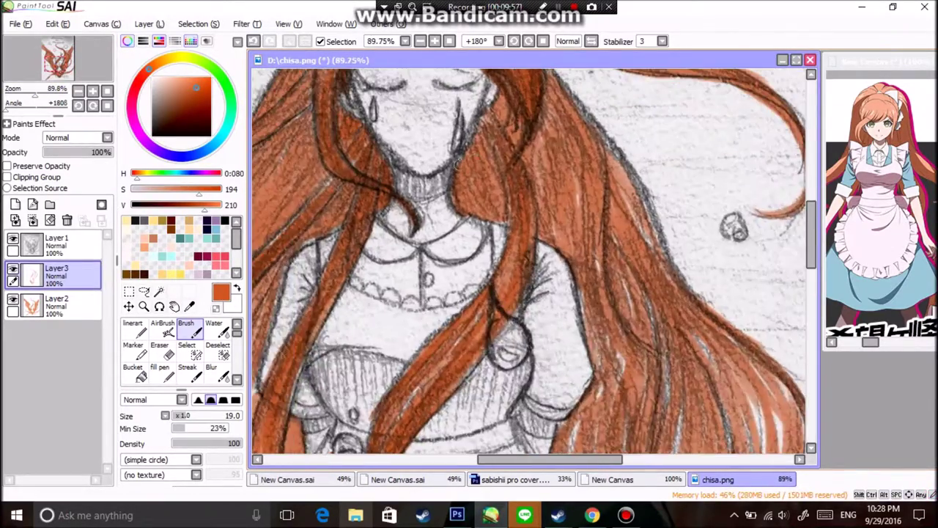
scroll(528, 264, "right", 1)
scroll(528, 264, "up", 1)
key("ctrl+minus")
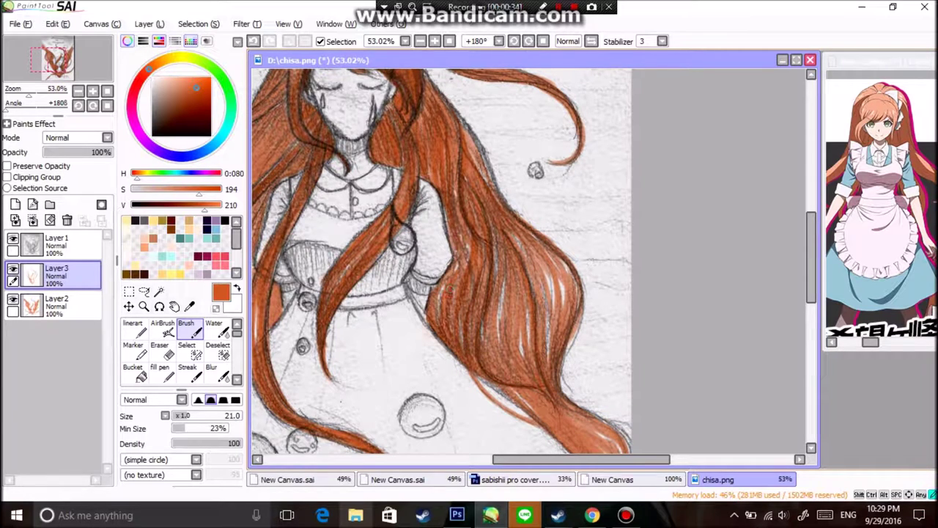
scroll(528, 264, "down", 2)
scroll(528, 264, "right", 1)
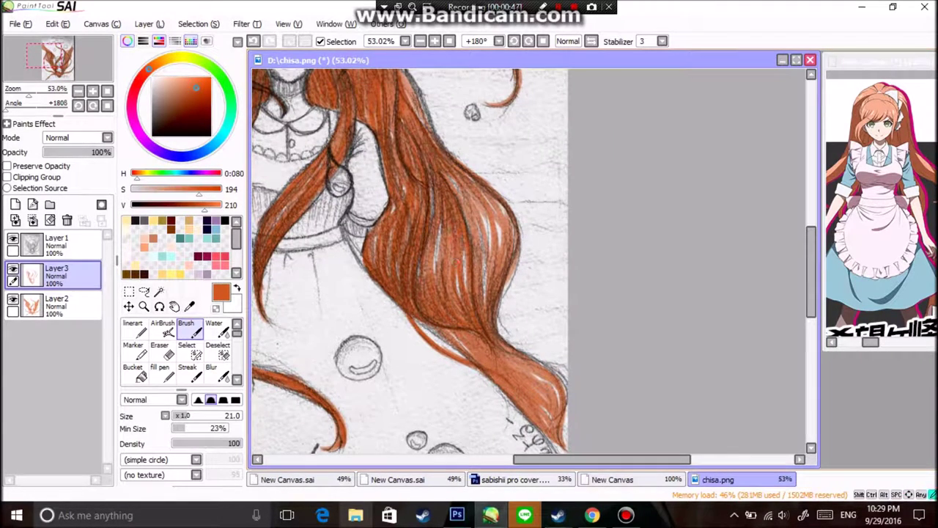
scroll(410, 261, "up", 2)
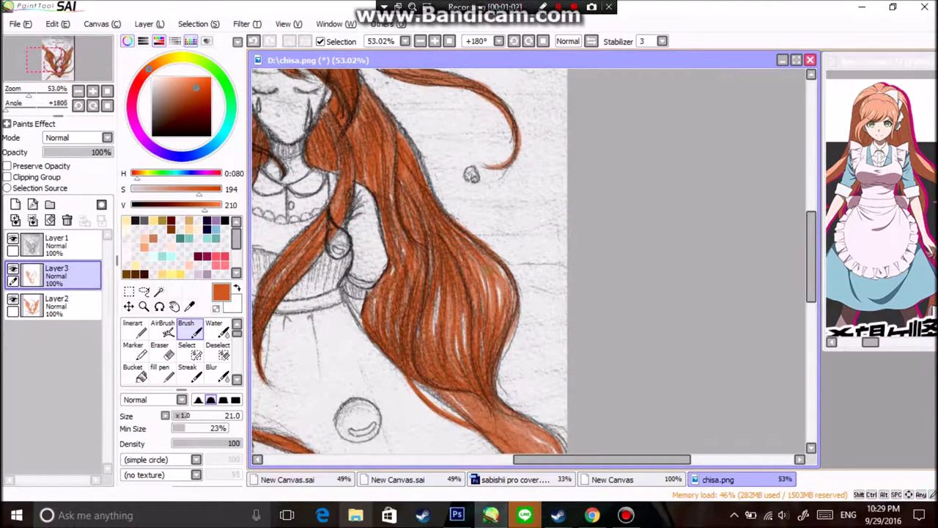
scroll(409, 265, "down", 2)
scroll(409, 266, "right", 1)
- Shrink the brush size two steps while panning across the hair
key("bracketleft")
scroll(528, 264, "up", 3)
scroll(528, 264, "left", 2)
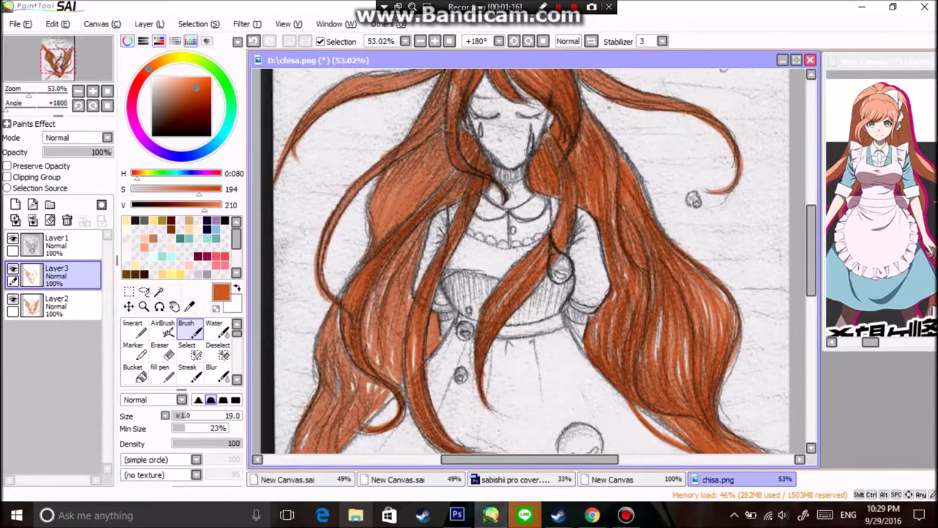
scroll(528, 264, "left", 1)
key("bracketleft")
scroll(407, 253, "down", 1)
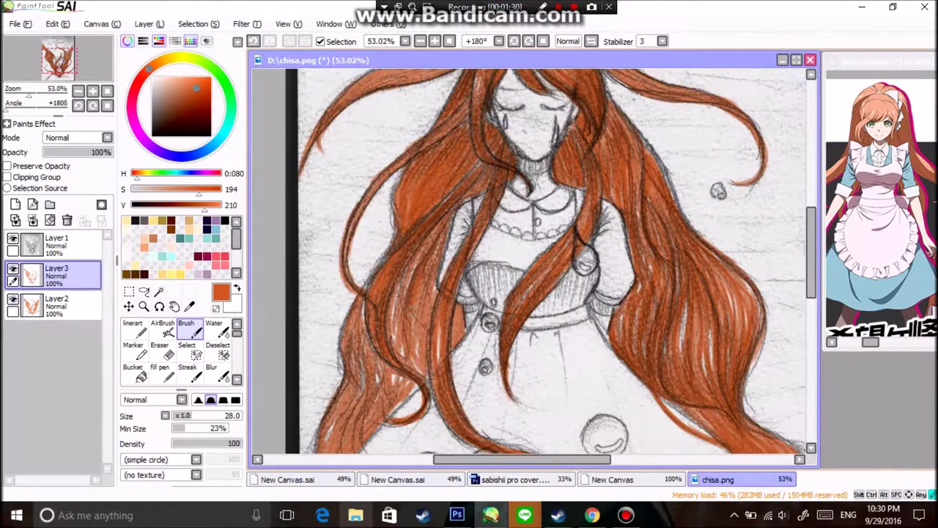
scroll(408, 253, "down", 2)
scroll(410, 220, "left", 1)
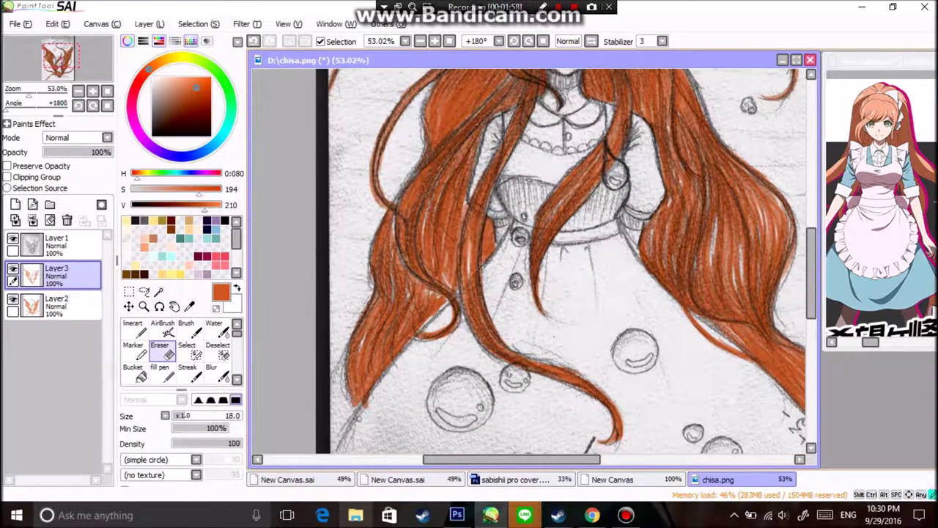
- Merge the hair colour Layer3 down into Layer2 and add a new empty layer above it
left_click(56, 299)
scroll(513, 264, "up", 6)
left_click(57, 271)
left_click(32, 220)
scroll(350, 248, "up", 2)
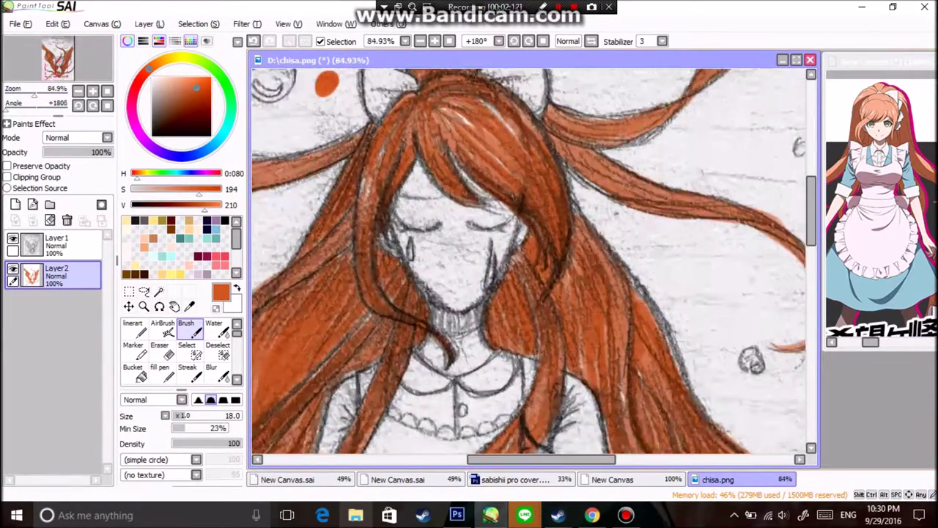
scroll(513, 264, "down", 1)
left_click(14, 205)
- Paint several thin orange stray strands across the upper-left hair
scroll(513, 264, "right", 2)
scroll(534, 264, "left", 1)
scroll(534, 264, "up", 1)
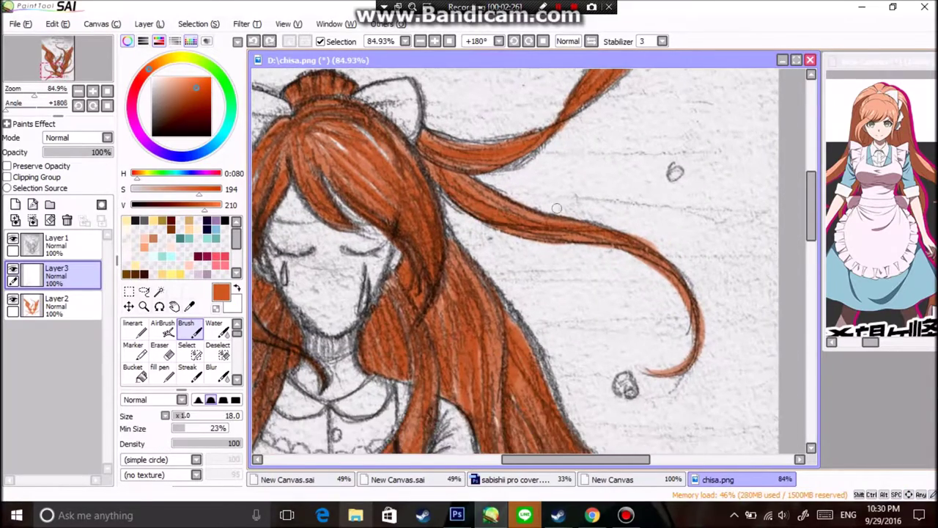
scroll(534, 264, "left", 2)
scroll(533, 264, "left", 2)
scroll(533, 264, "down", 1)
left_click_drag(514, 194, 375, 302)
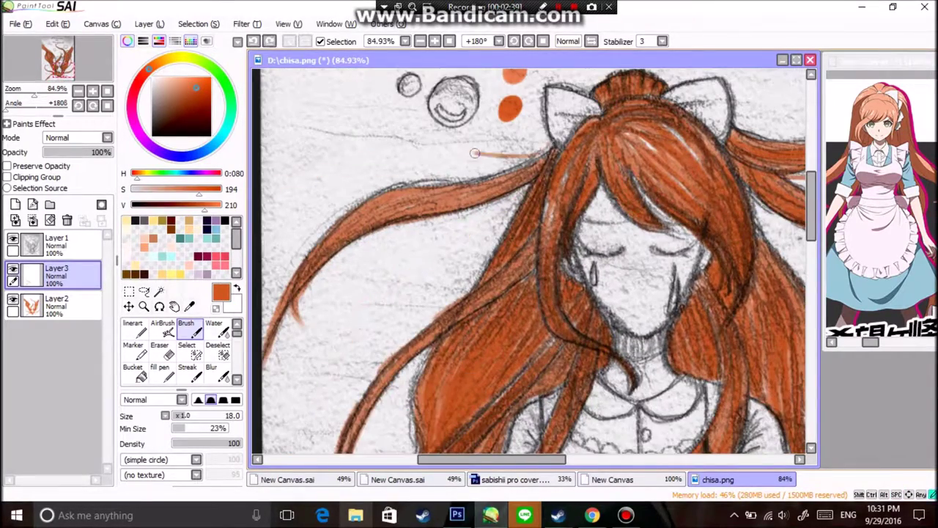
left_click_drag(390, 215, 271, 146)
left_click_drag(392, 211, 264, 333)
scroll(300, 123, "down", 3)
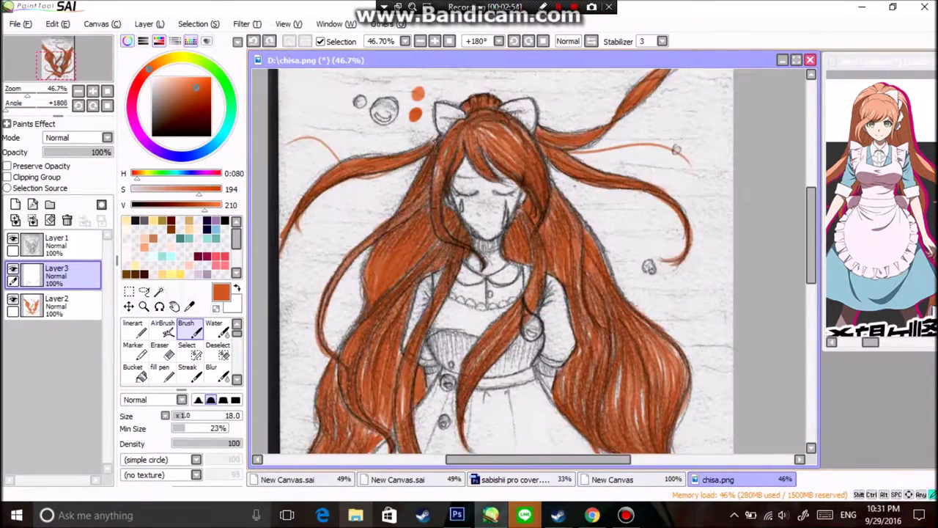
left_click_drag(427, 157, 280, 292)
scroll(493, 264, "right", 1)
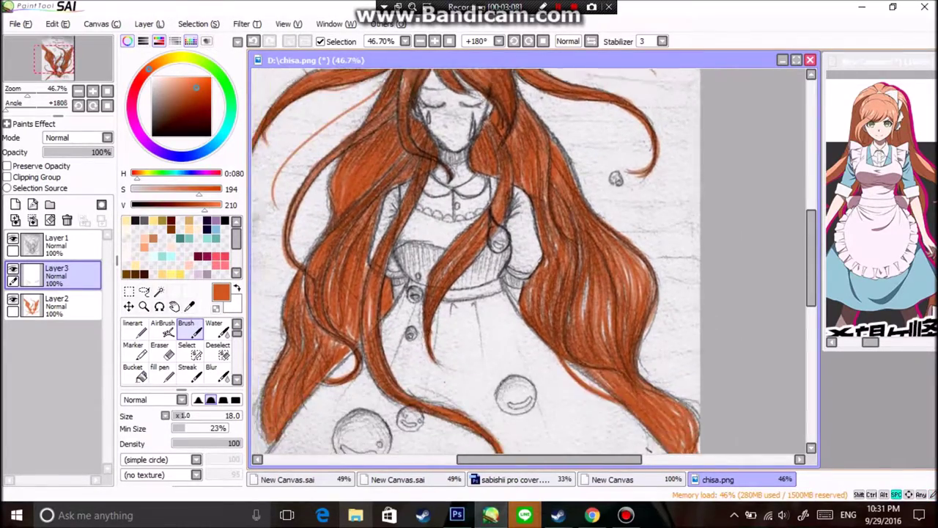
scroll(533, 264, "up", 1)
scroll(534, 264, "up", 4)
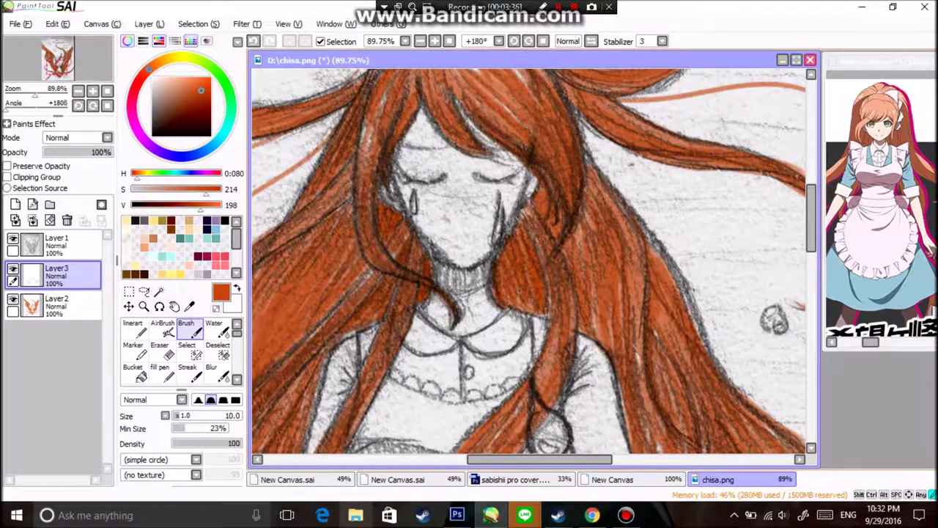
- Enlarge the brush and lay a first light blue stroke across the dress collar
key("bracketright")
key("bracketright")
key("bracketright")
scroll(533, 264, "right", 1)
scroll(534, 264, "down", 3)
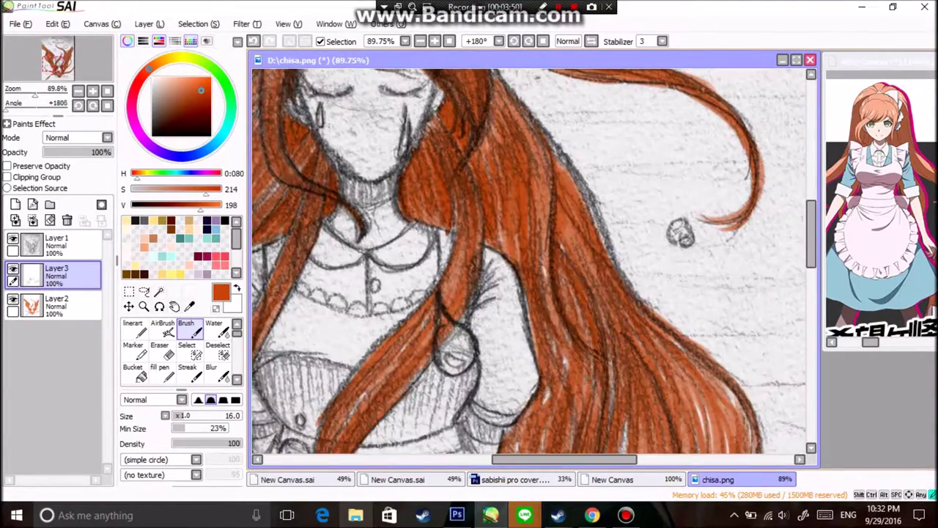
scroll(533, 264, "down", 1)
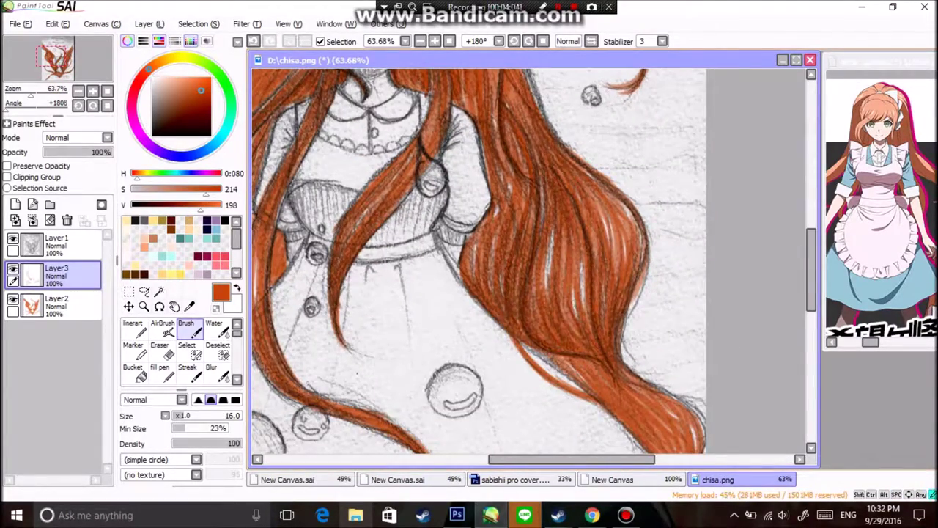
scroll(534, 263, "up", 5)
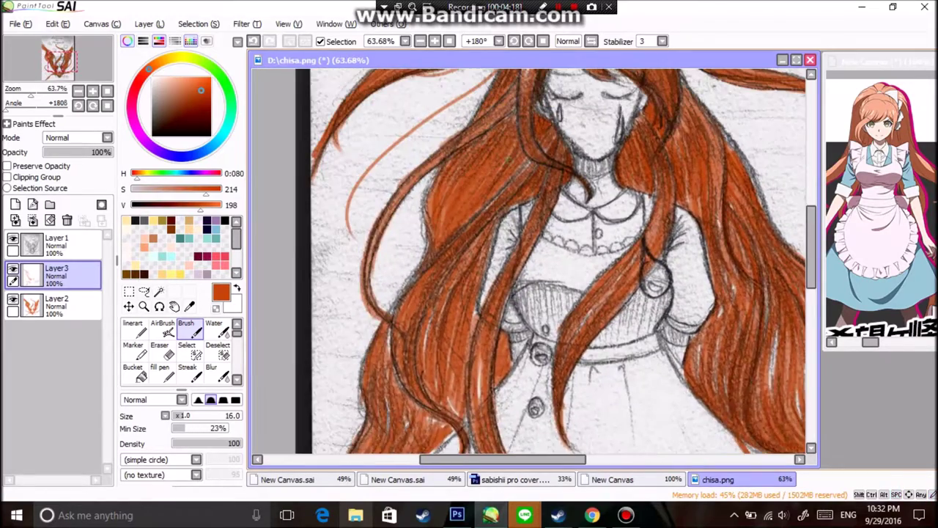
scroll(534, 264, "up", 1)
scroll(534, 264, "down", 1)
scroll(534, 264, "down", 1)
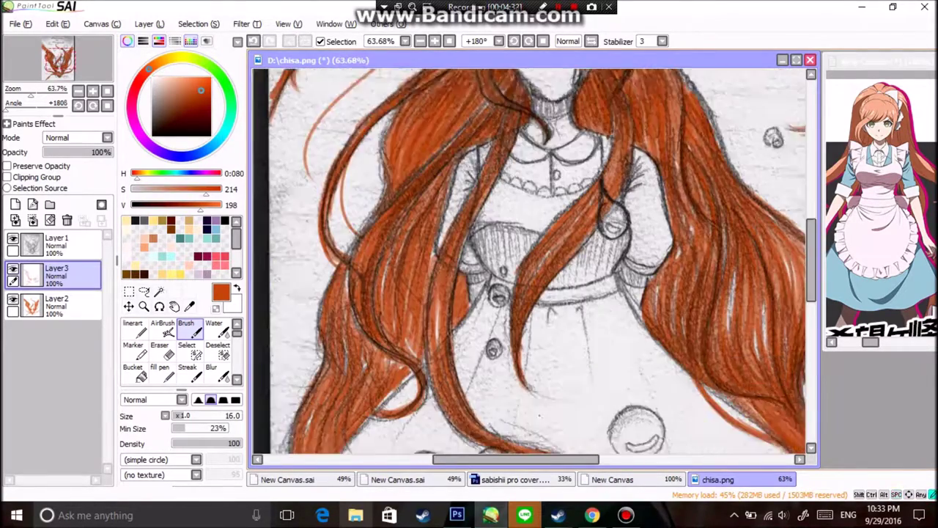
scroll(534, 264, "down", 1)
scroll(534, 264, "down", 1)
scroll(534, 264, "up", 2)
scroll(533, 263, "down", 2)
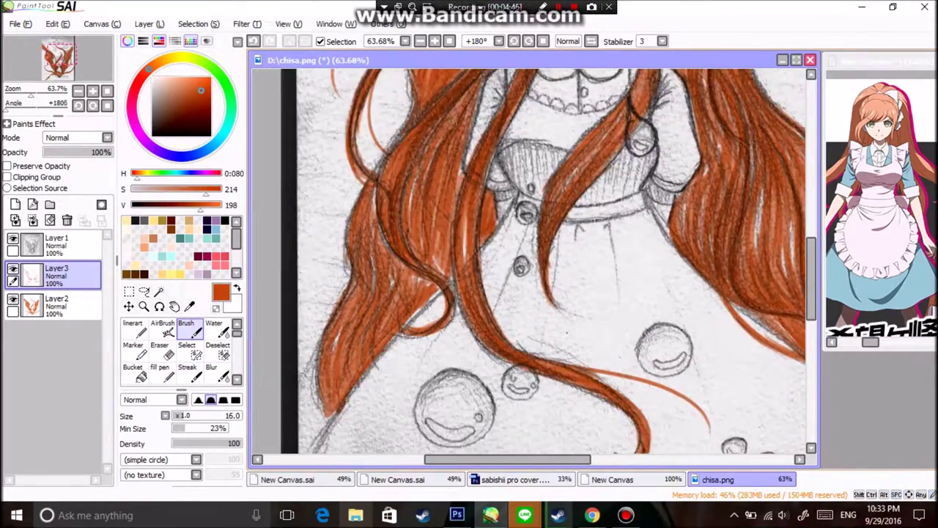
scroll(534, 264, "up", 1)
scroll(533, 264, "down", 2)
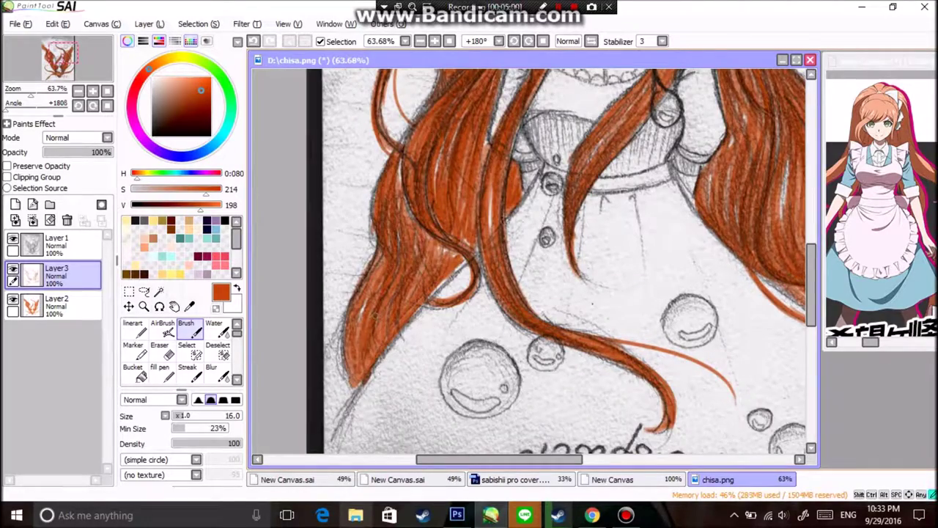
scroll(534, 264, "down", 2)
scroll(534, 264, "up", 3)
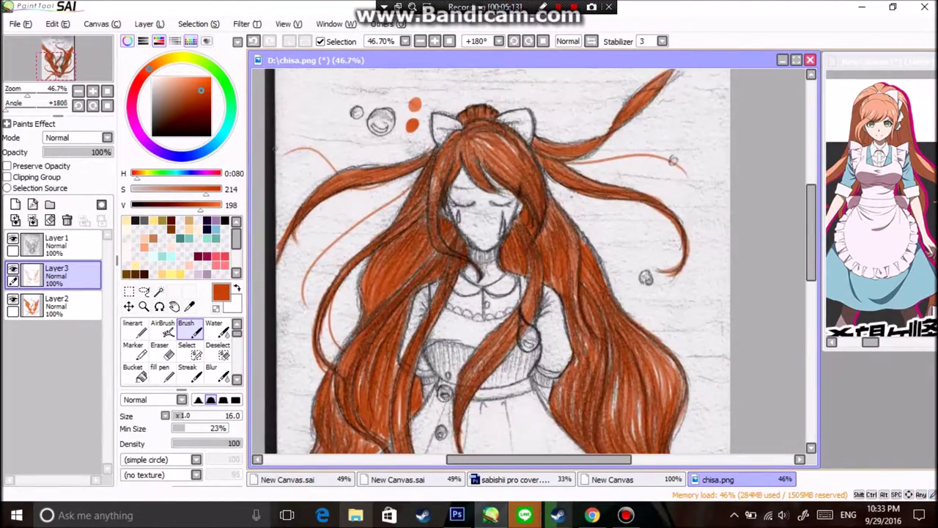
scroll(534, 264, "up", 1)
scroll(534, 264, "up", 2)
left_click_drag(445, 250, 481, 256)
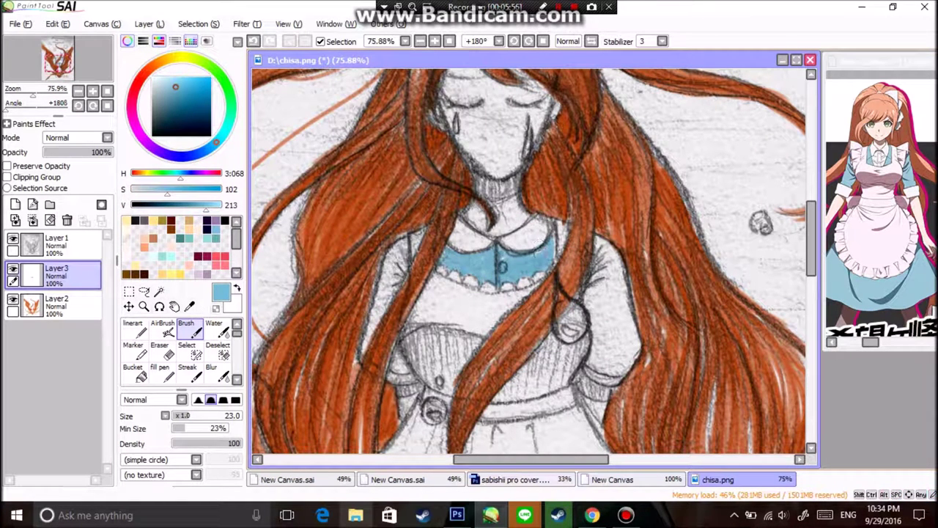
- Paint the left collar and the right sleeve light blue down to the cuff, redoing one collar stroke
scroll(534, 263, "down", 2)
left_click_drag(416, 175, 405, 220)
key("ctrl+z")
key("ctrl+z")
key("ctrl+y")
left_click_drag(513, 257, 462, 224)
left_click_drag(572, 139, 550, 235)
left_click_drag(579, 183, 569, 257)
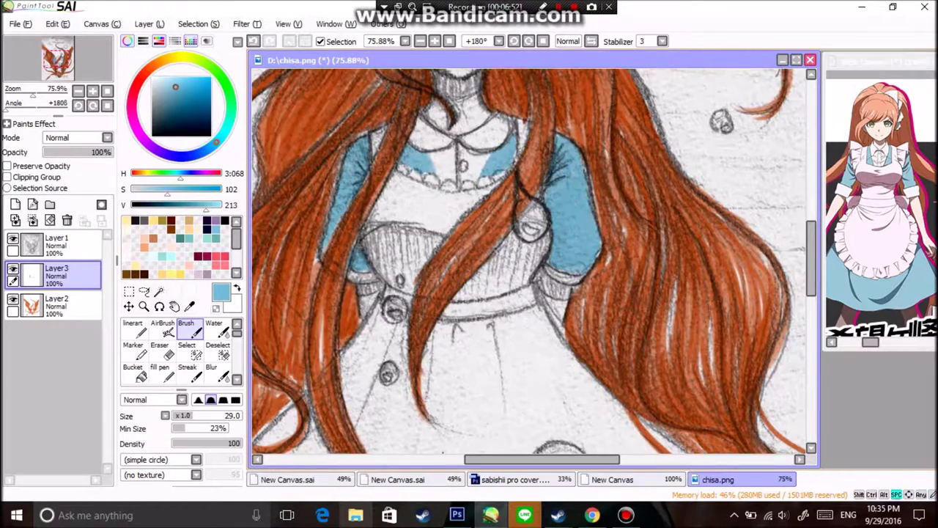
- Zoom out to the whole figure, add a new layer and pick a near-white skin colour
scroll(534, 261, "down", 3)
key("ctrl+minus")
scroll(533, 261, "up", 5)
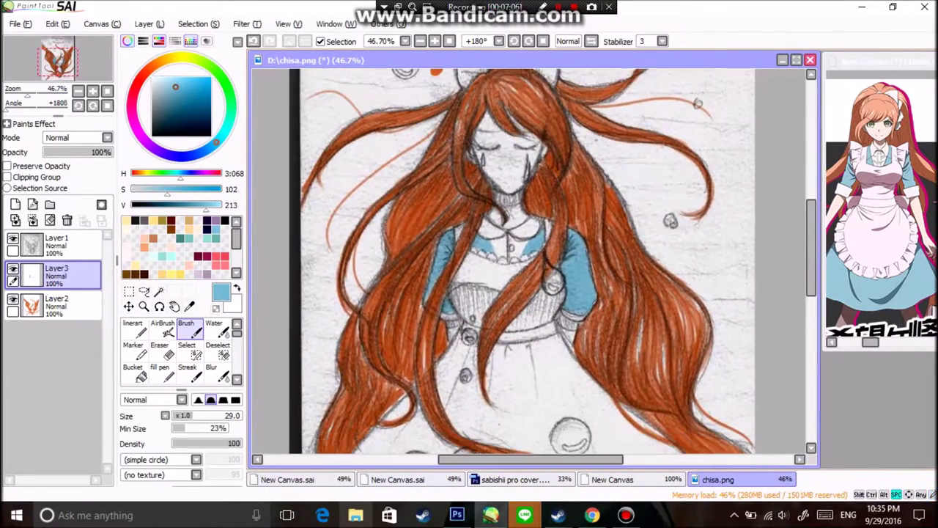
left_click(156, 77)
left_click(15, 205)
scroll(448, 157, "up", 3)
- Switch to the soft airbrush and airbrush a peach skin tone over the face and neck
scroll(792, 294, "down", 3)
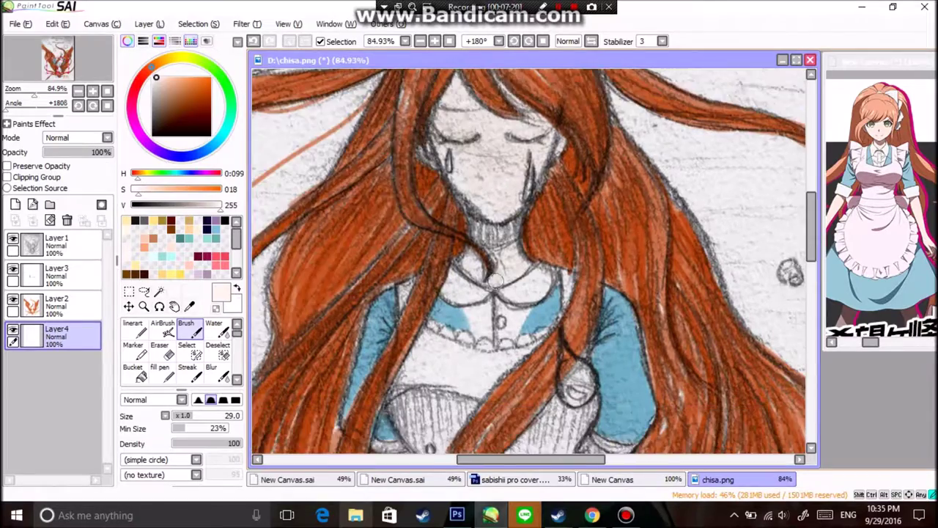
scroll(791, 278, "down", 3)
scroll(790, 279, "down", 1)
scroll(755, 308, "up", 7)
key("v")
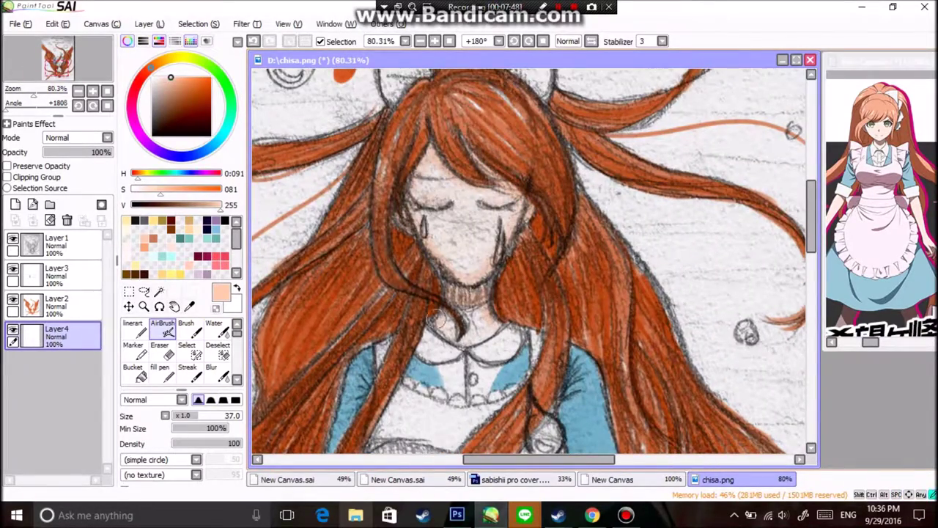
scroll(534, 264, "down", 3)
scroll(533, 264, "down", 2)
scroll(534, 264, "up", 2)
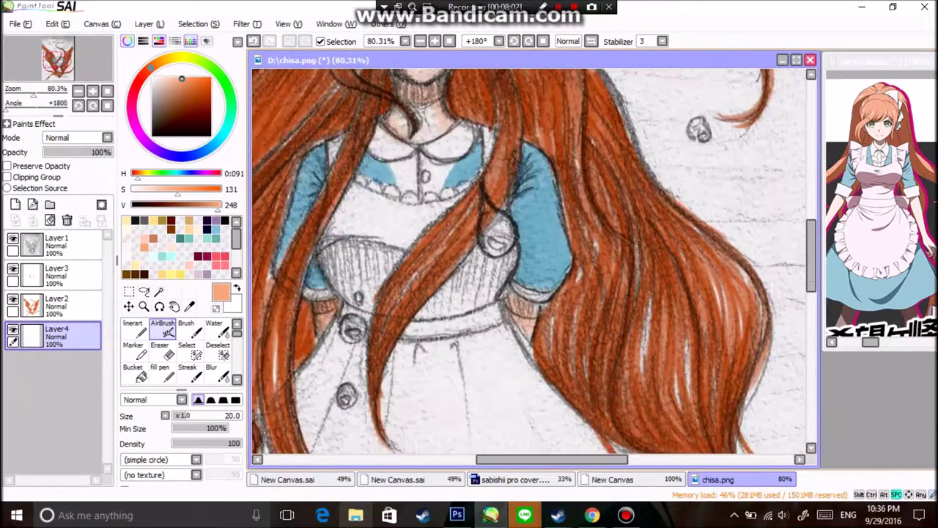
scroll(513, 304, "up", 3)
scroll(455, 297, "up", 1)
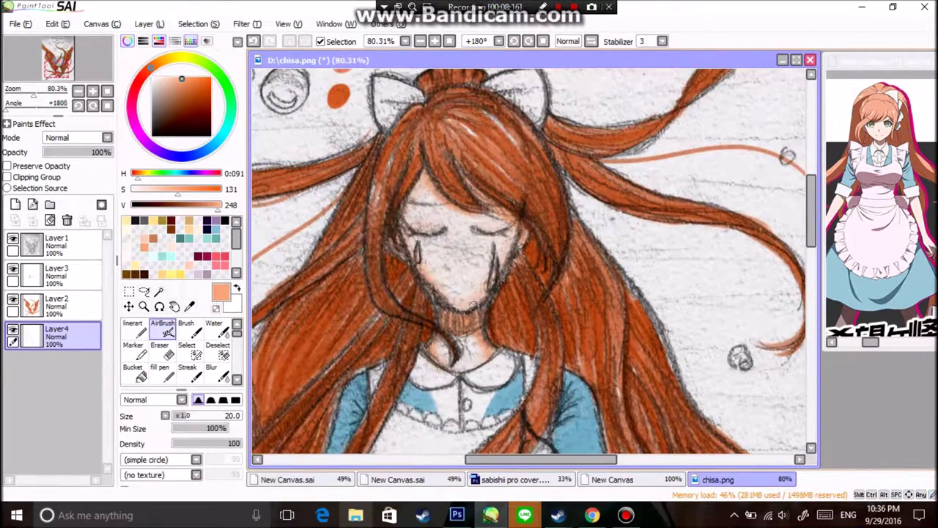
- Add a new layer for dress shading and pick a grey-purple for the corset
scroll(455, 220, "up", 1)
scroll(436, 143, "up", 1)
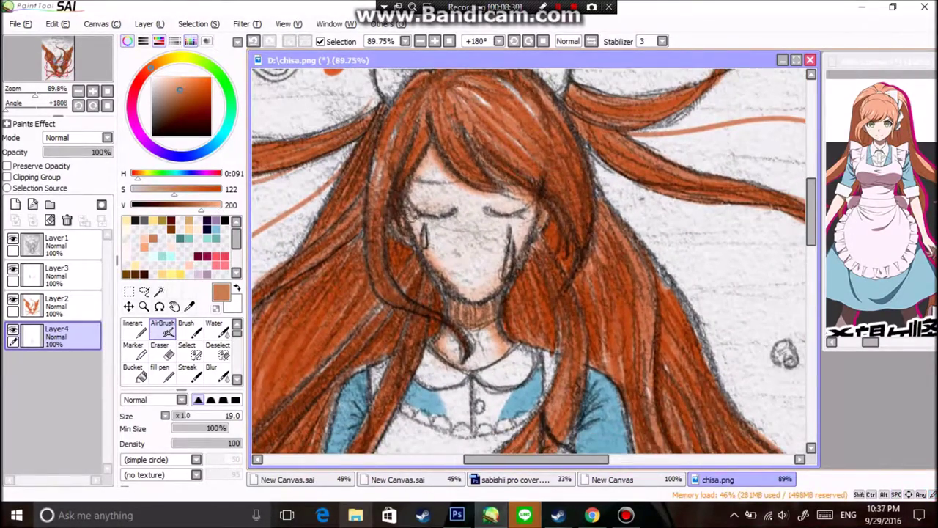
scroll(533, 264, "down", 1)
scroll(534, 264, "down", 4)
scroll(534, 264, "down", 3)
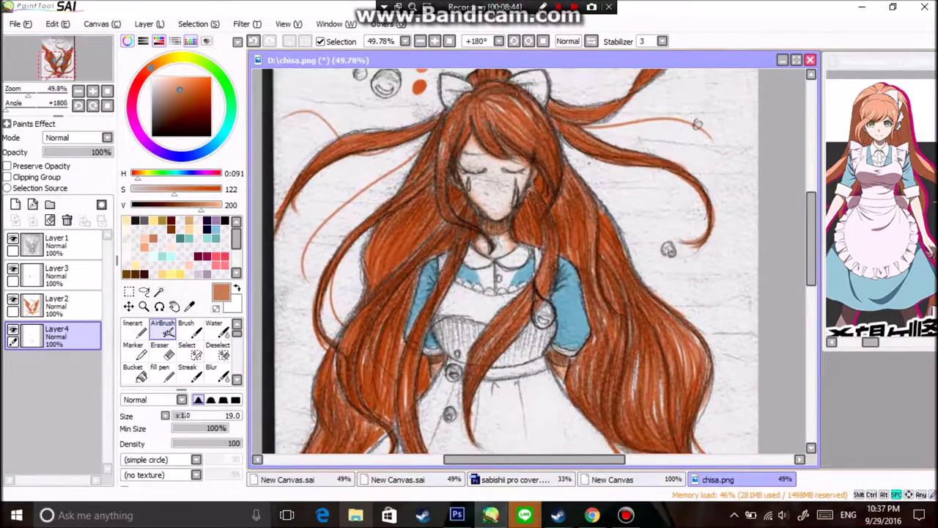
left_click(15, 205)
left_click(214, 328)
- Paint the corset grey-purple on the new Layer5
scroll(469, 242, "up", 3)
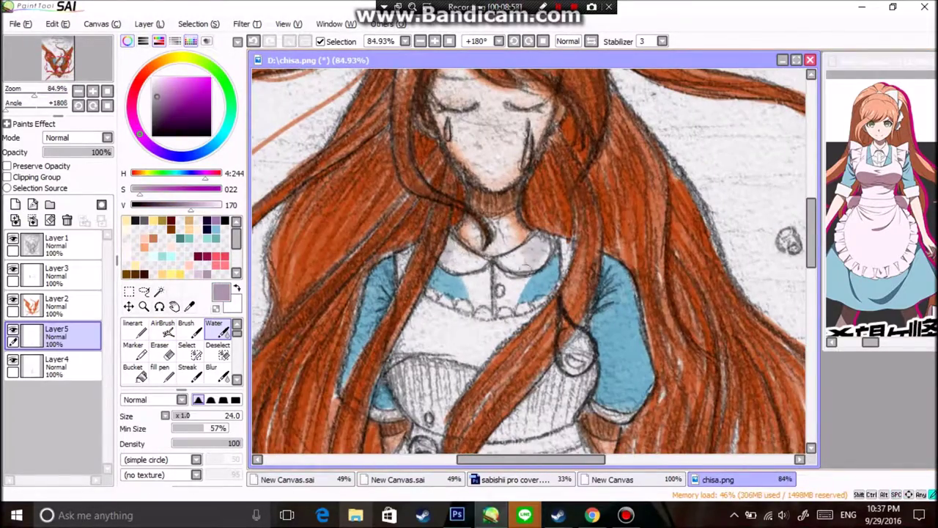
scroll(525, 270, "down", 1)
scroll(469, 257, "down", 1)
scroll(407, 244, "down", 1)
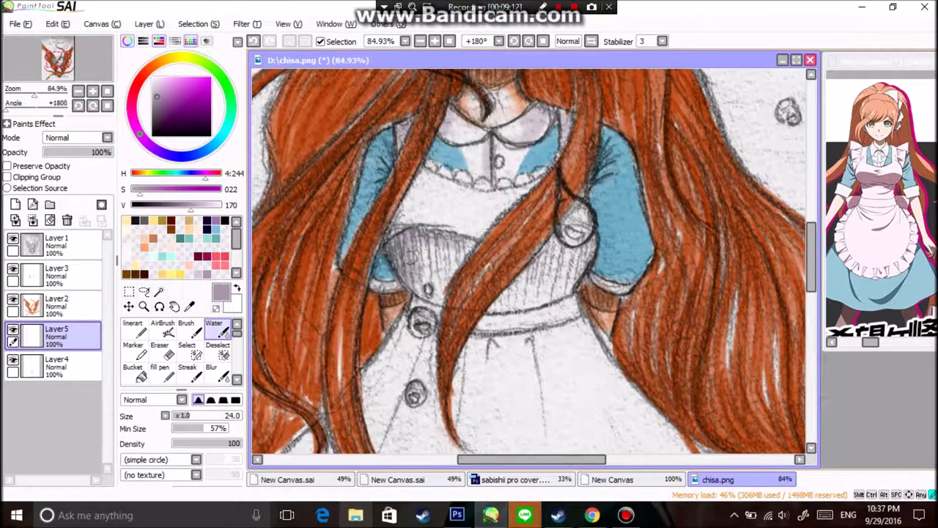
left_click_drag(529, 280, 579, 242)
left_click_drag(571, 293, 484, 312)
scroll(469, 402, "down", 2)
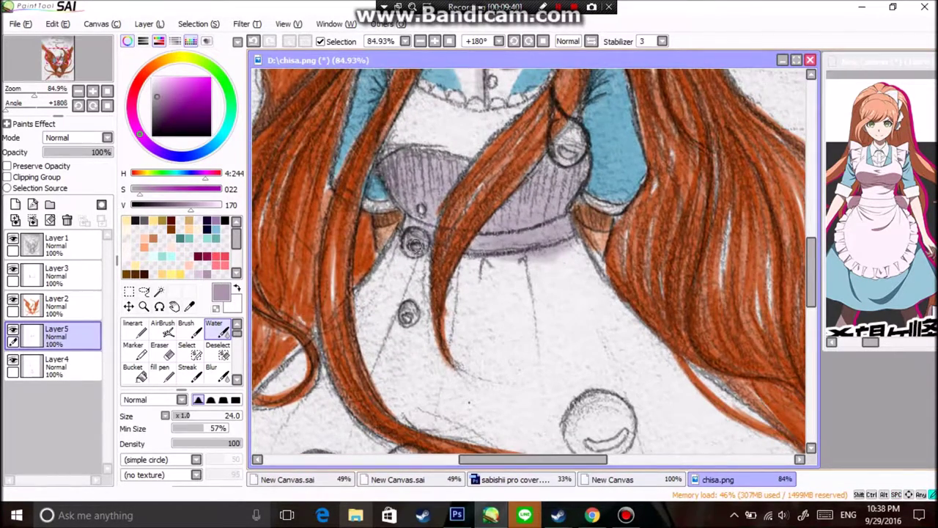
scroll(469, 402, "down", 1)
- Shade the white apron with soft purple watercolour strokes
left_click_drag(531, 209, 575, 334)
scroll(513, 257, "down", 2)
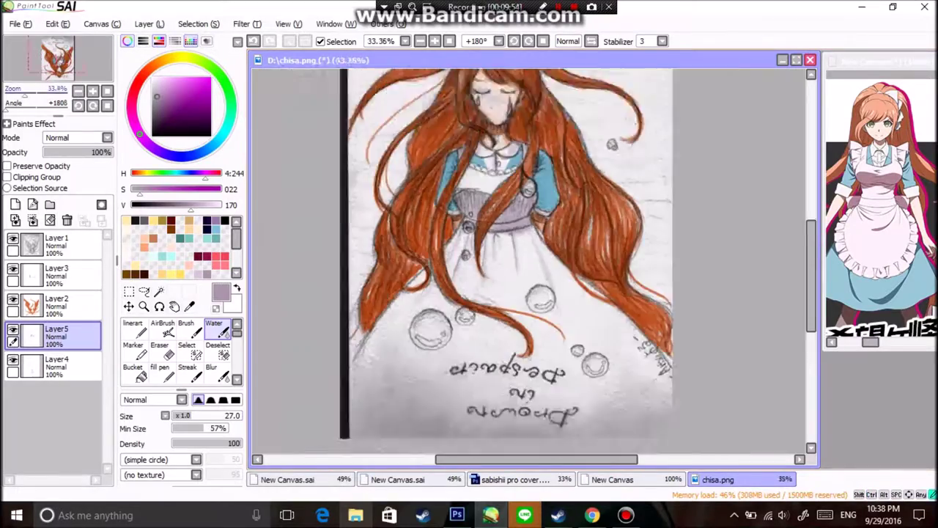
scroll(513, 256, "up", 1)
scroll(513, 257, "up", 2)
left_click_drag(422, 176, 398, 215)
scroll(513, 257, "up", 1)
scroll(513, 256, "down", 1)
scroll(513, 256, "down", 1)
- Dab a test purple spot on the skirt, return to darker watercolour, and select the sleeve layer
key("b")
left_click(314, 276)
key("c")
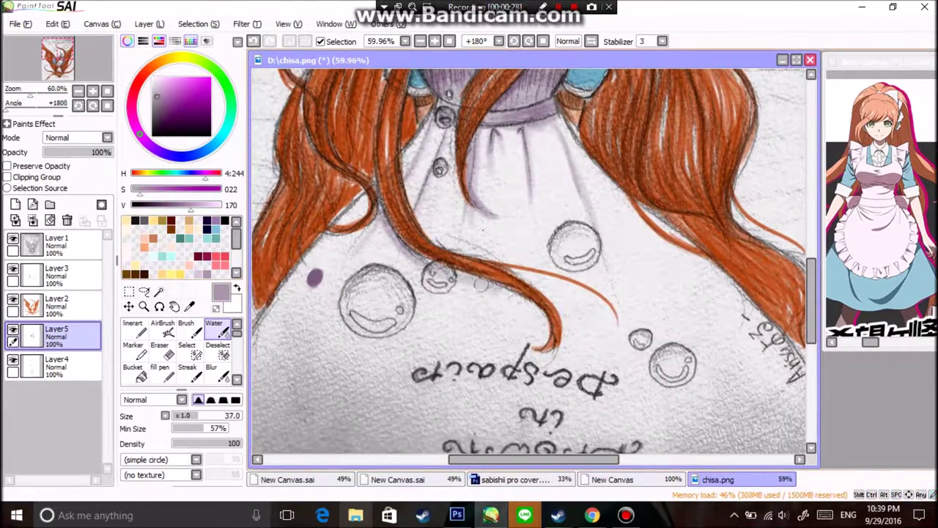
scroll(534, 261, "up", 1)
scroll(513, 256, "down", 1)
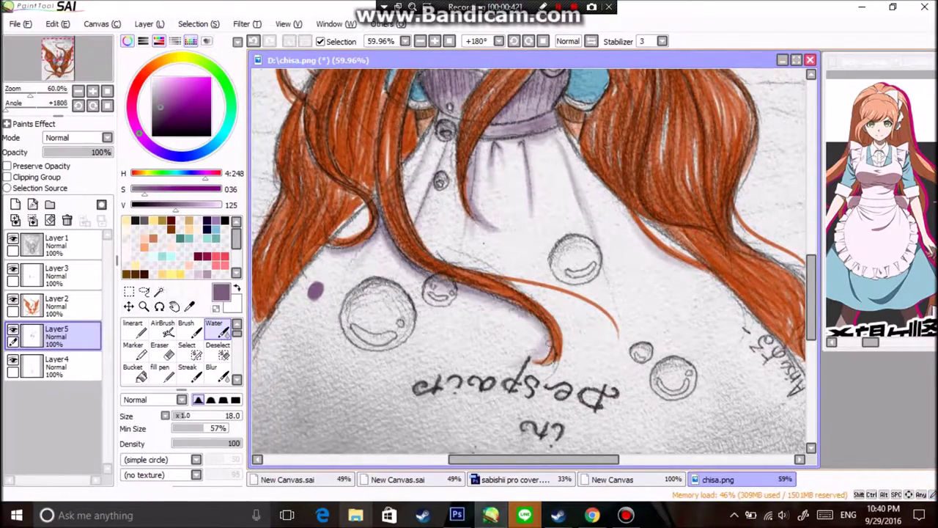
scroll(513, 256, "down", 2)
scroll(513, 257, "up", 3)
scroll(513, 256, "up", 3)
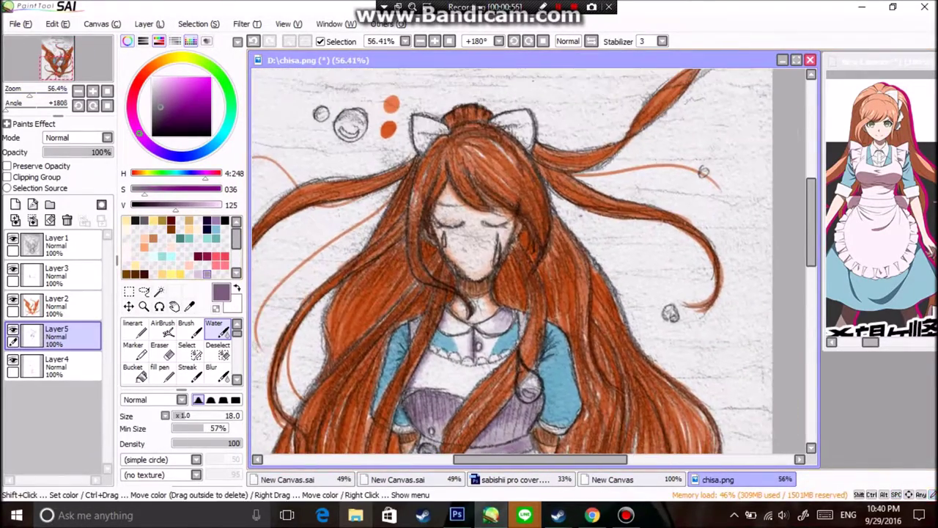
scroll(534, 261, "down", 3)
scroll(535, 261, "up", 4)
scroll(528, 264, "down", 2)
scroll(528, 264, "down", 1)
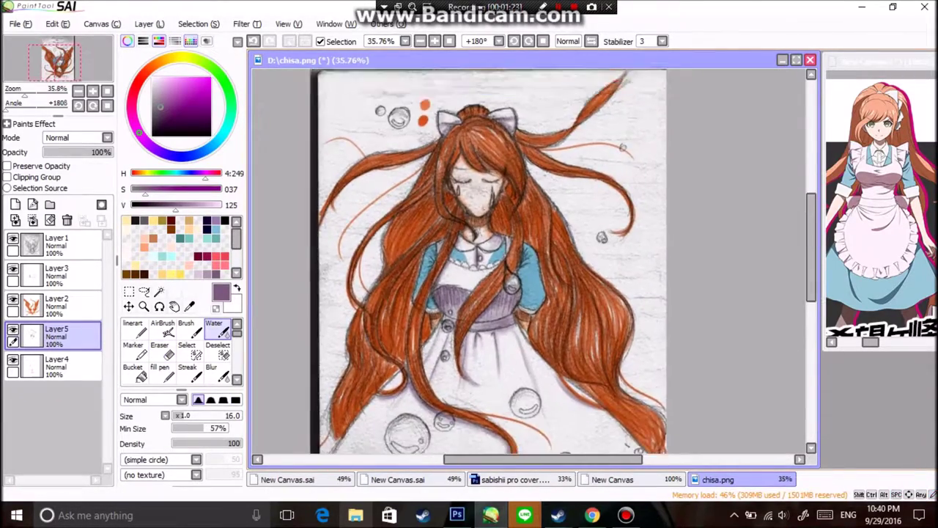
scroll(528, 264, "down", 2)
left_click(56, 274)
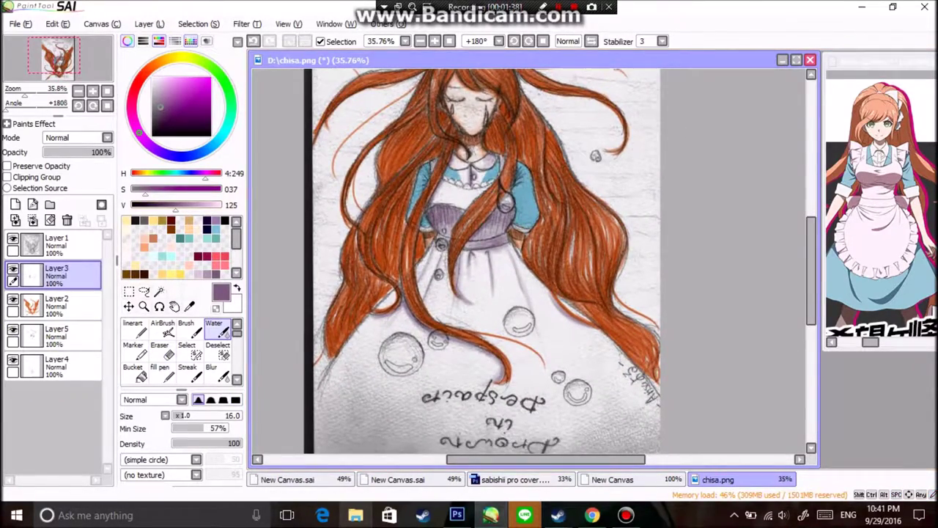
- Shade the sleeves with a darker blue, shrinking the brush for fine shadow strokes
left_click(522, 203, "alt")
scroll(523, 203, "up", 2)
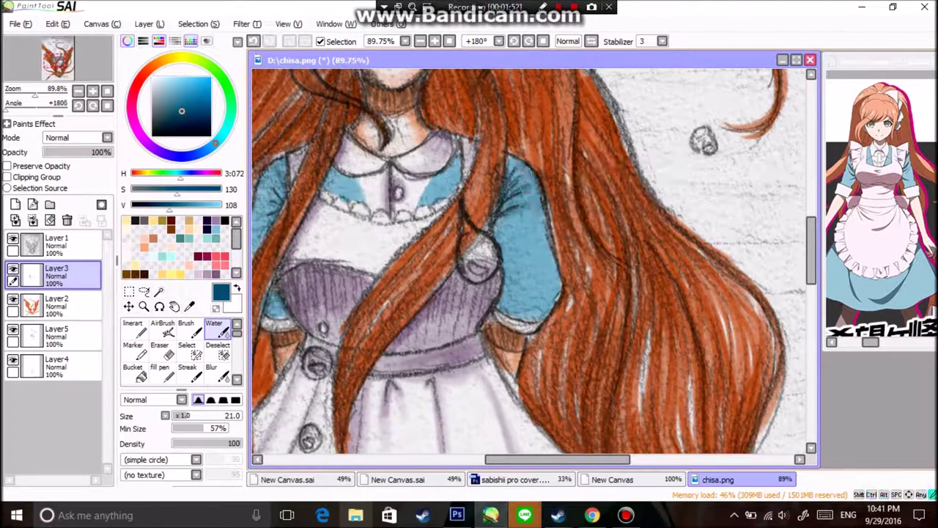
left_click_drag(543, 278, 623, 286)
key("bracketleft")
key("bracketleft")
key("bracketleft")
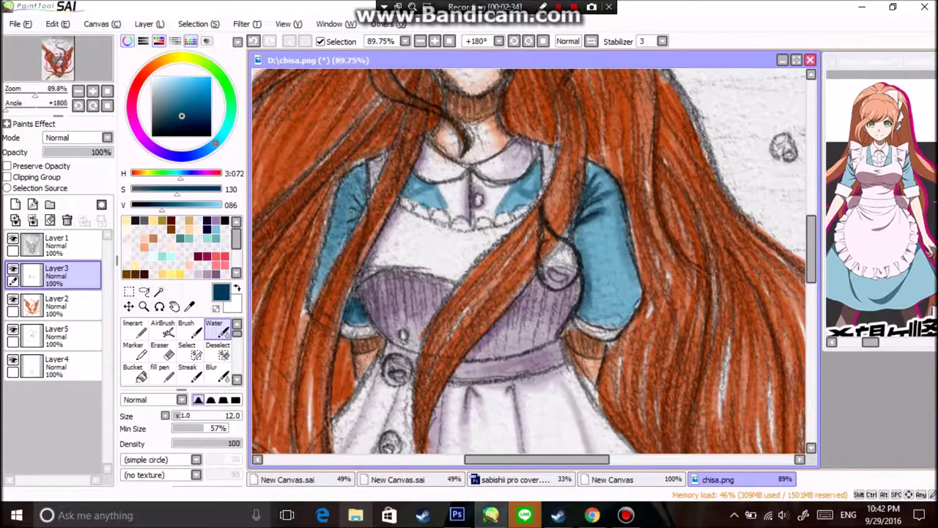
scroll(534, 266, "down", 5)
scroll(535, 265, "up", 4)
mouse_move(513, 220)
left_mouse_down()
mouse_move(513, 271)
mouse_move(487, 216)
left_mouse_up()
- Add a new layer and tint a skirt bubble teal with the watercolour brush
left_click(477, 286, "alt")
scroll(534, 265, "down", 4)
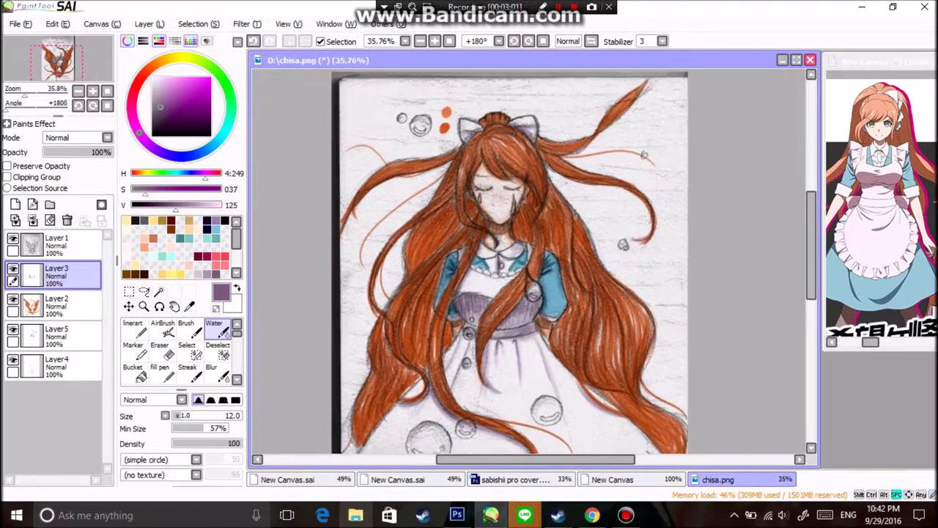
left_click(15, 204)
left_click(159, 352)
scroll(534, 265, "up", 4)
left_click(214, 328)
mouse_move(476, 293)
left_mouse_down()
mouse_move(469, 260)
mouse_move(465, 290)
mouse_move(472, 200)
left_mouse_up()
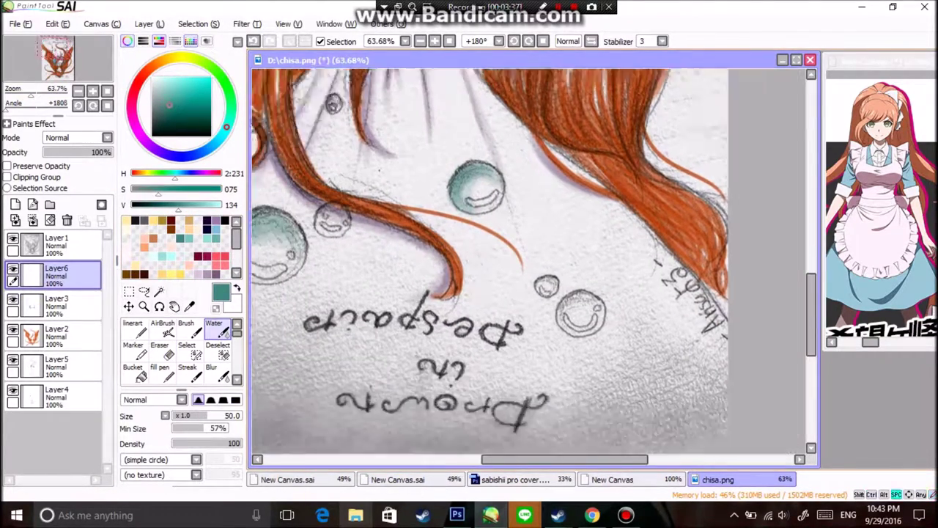
- Pan and zoom across the lower bubbles, title text and upper dress to finish the teal tints
left_click_drag(542, 328, 538, 240)
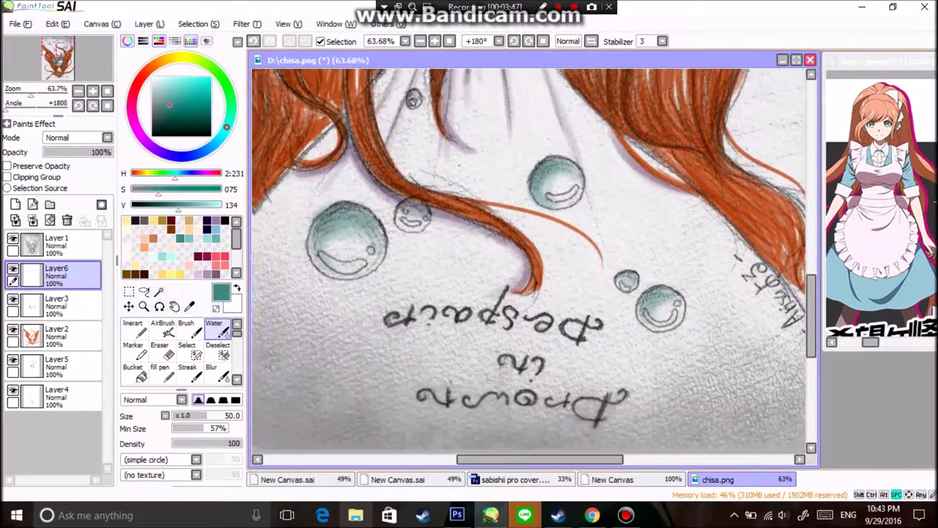
left_click_drag(396, 220, 546, 388)
scroll(534, 264, "up", 3)
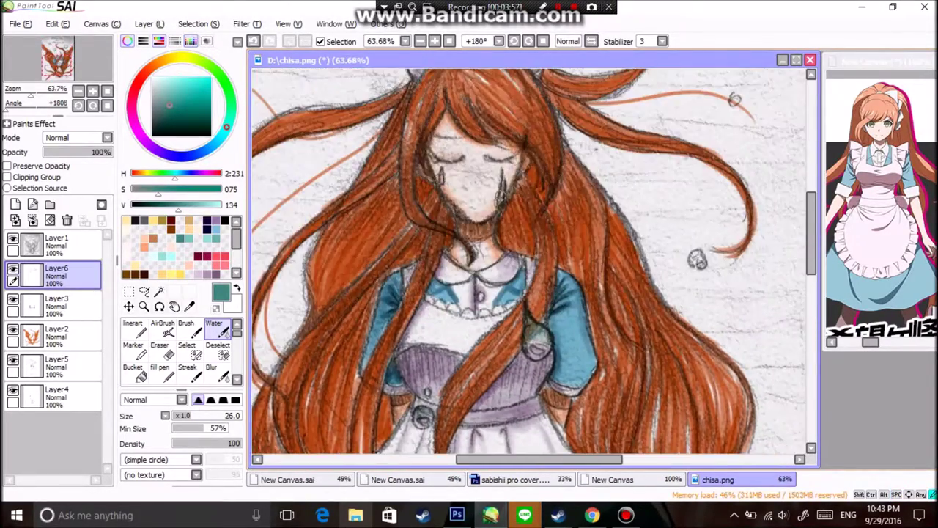
scroll(534, 264, "up", 2)
scroll(533, 264, "up", 1)
scroll(534, 264, "down", 3)
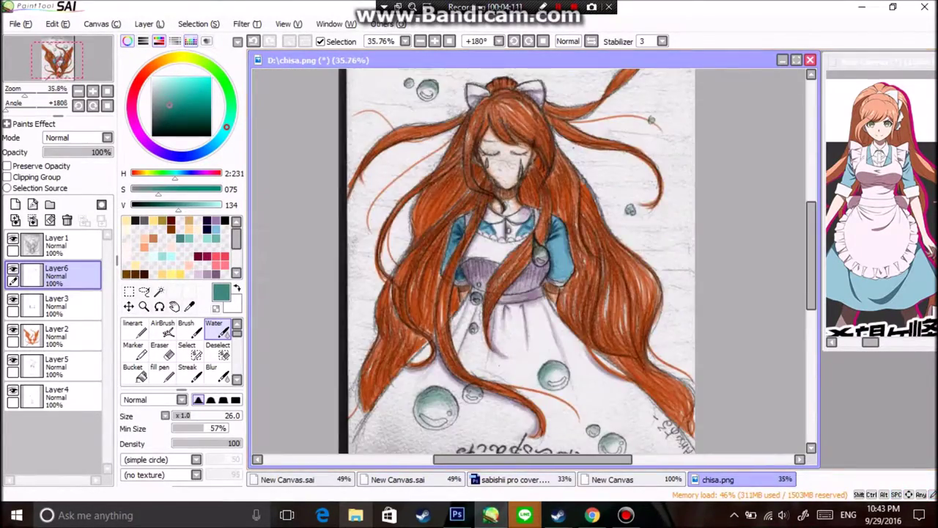
scroll(533, 264, "down", 1)
- Wash the background light blue on Layer7, move it under Layer1, and reset the canvas rotation
left_click(16, 204)
mouse_move(359, 308)
left_mouse_down()
mouse_move(411, 132)
mouse_move(396, 88)
mouse_move(601, 110)
mouse_move(614, 253)
left_mouse_up()
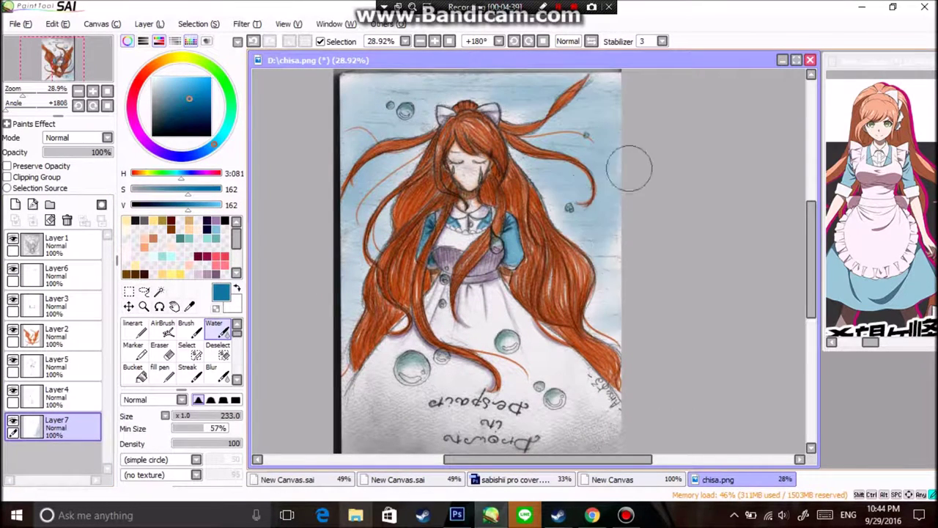
left_click_drag(57, 426, 56, 275)
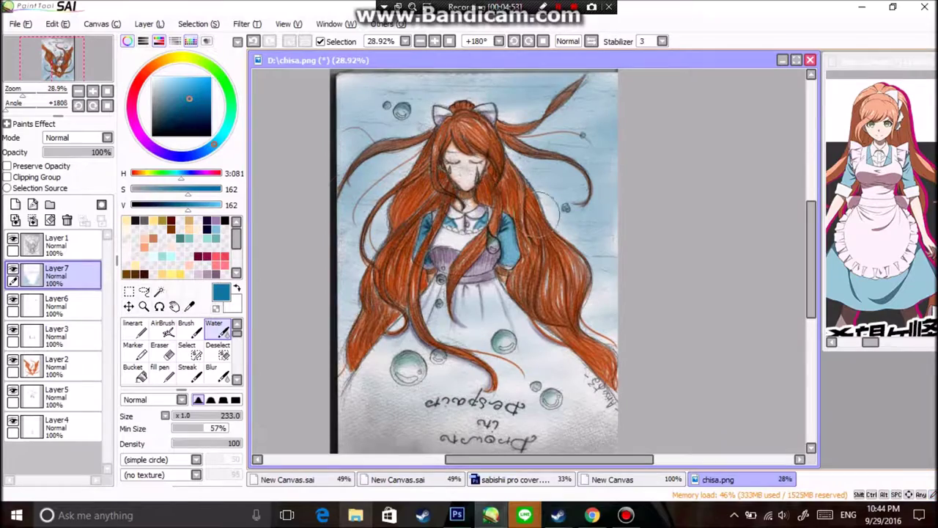
key("Home")
scroll(258, 183, "up", 3)
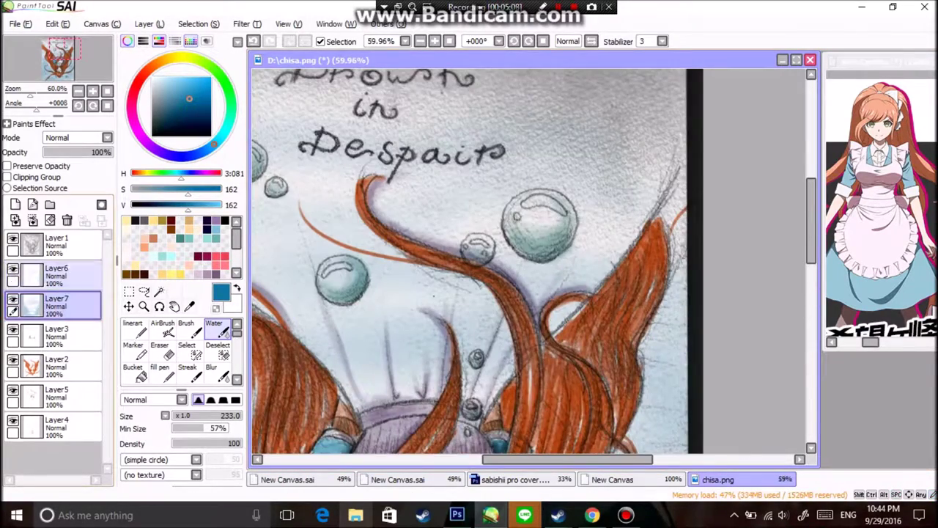
left_click(15, 204)
- Set the new layer to Luminosity and airbrush a pale yellow glow over the hair ends
left_click(77, 138)
left_click(185, 328)
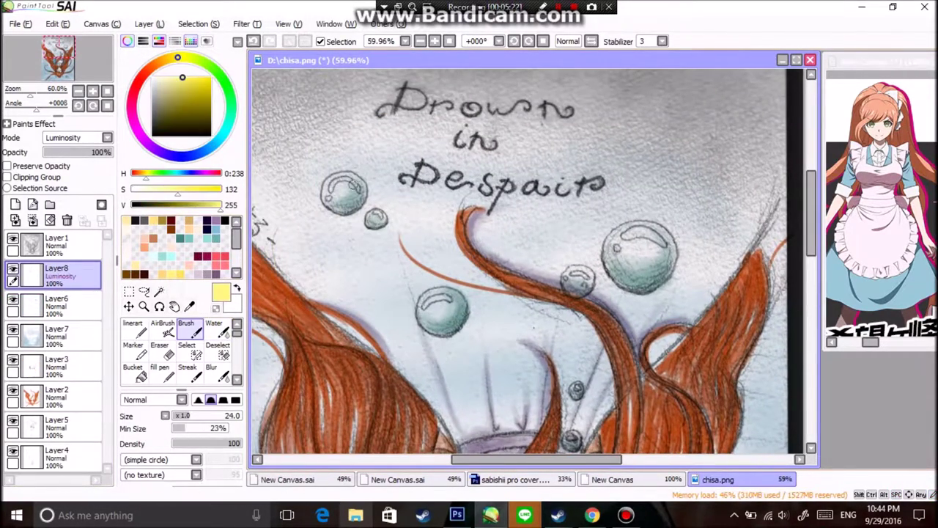
left_click_drag(535, 264, 422, 213)
left_click(162, 328)
mouse_move(364, 144)
left_mouse_down()
mouse_move(389, 117)
mouse_move(393, 81)
left_mouse_up()
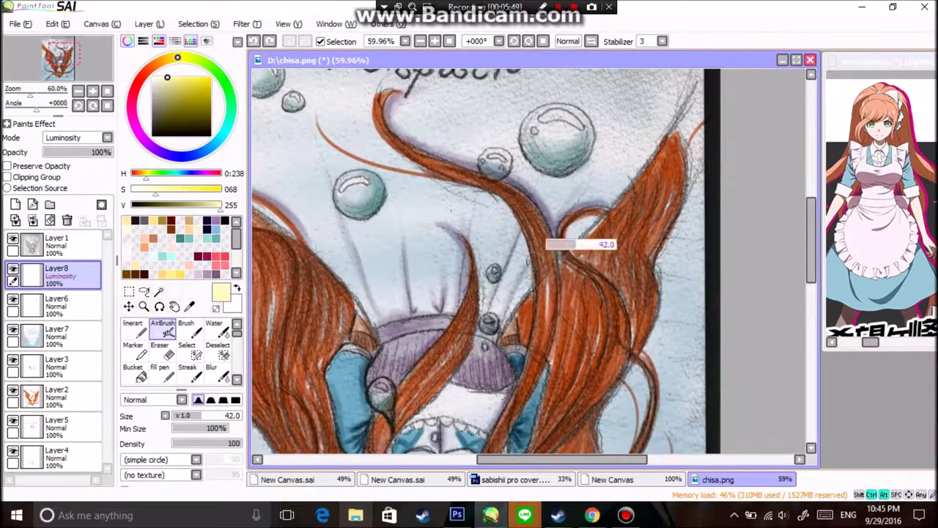
- Add broad glow spots on the hair with a larger brush and soften them with Blur
scroll(476, 256, "down", 3)
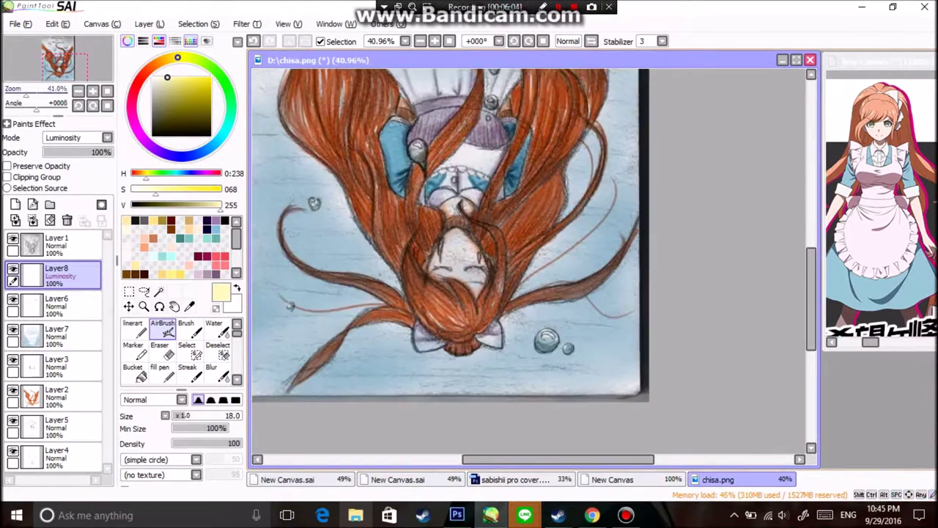
scroll(266, 142, "down", 2)
key("b")
left_click_drag(473, 365, 440, 321)
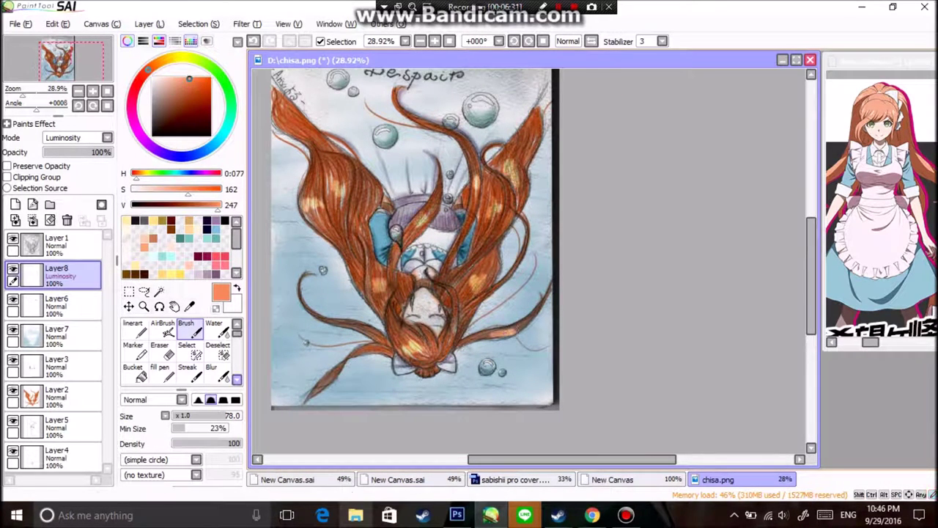
left_click(212, 372)
left_click_drag(409, 170, 403, 165)
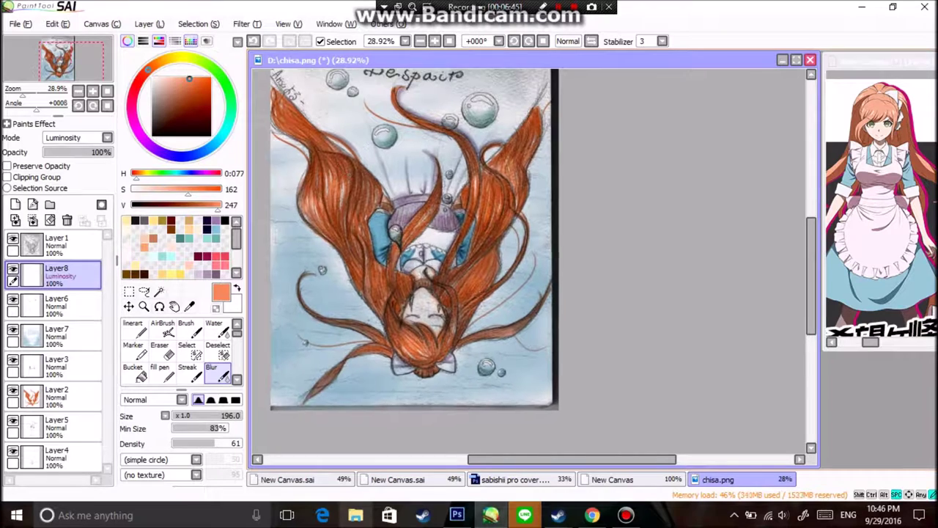
- Select the background wash Layer7 and pick a dark blue for deeper background shading
left_click(57, 334)
left_click(214, 328)
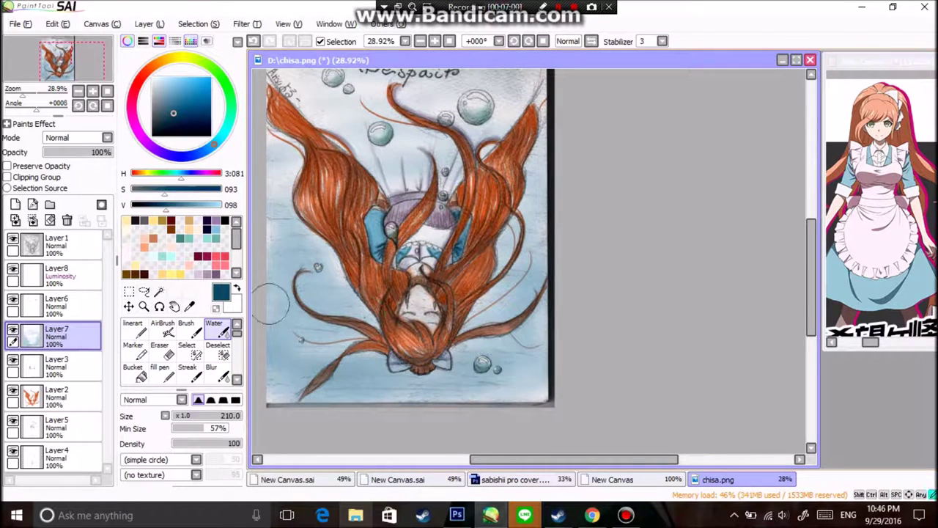